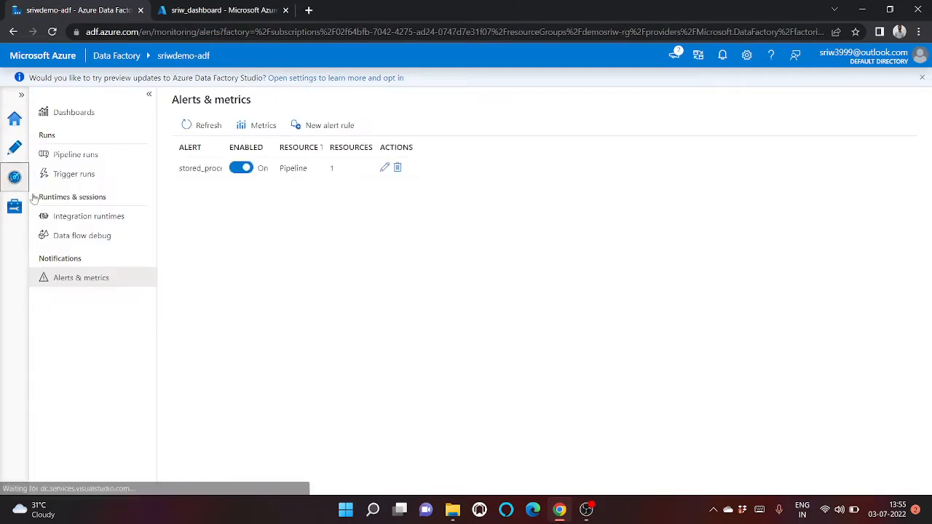
# Review the stored procedure alert rule's target criteria and notification settings, leaving the rule without changes.
pyautogui.click(385, 168)
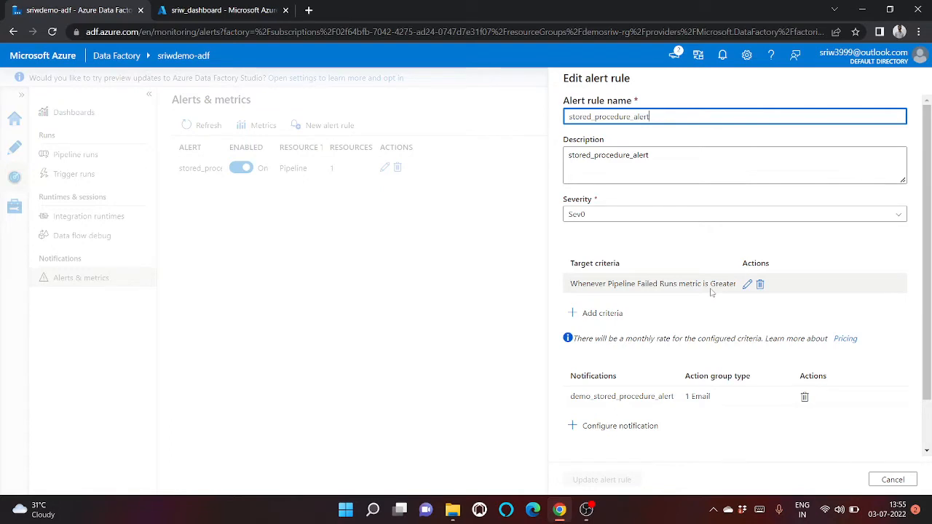
pyautogui.moveTo(712, 397); pyautogui.dragTo(564, 398)
pyautogui.click(874, 485)
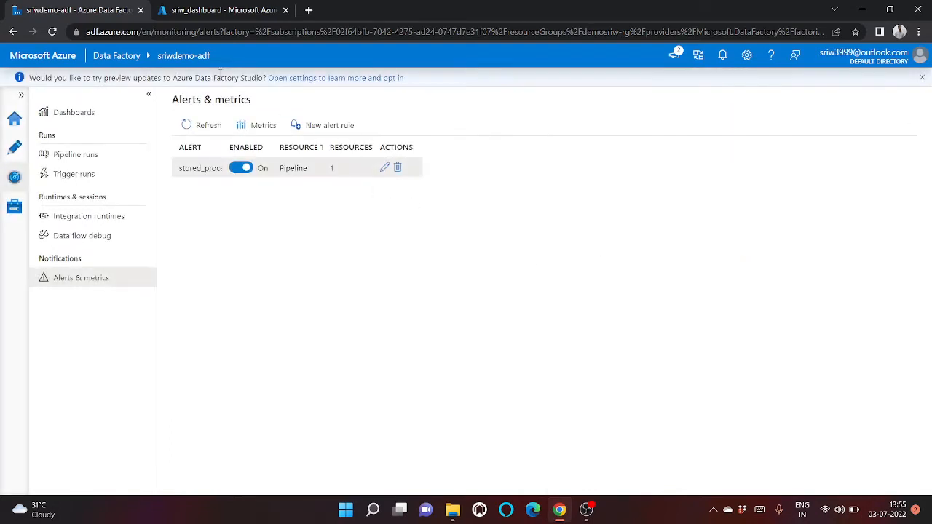
# Examine the Pipeline, Activity and Trigger run summaries on the refreshed monitoring dashboard, viewing the Pipeline runs as both line and pie charts.
pyautogui.click(142, 114)
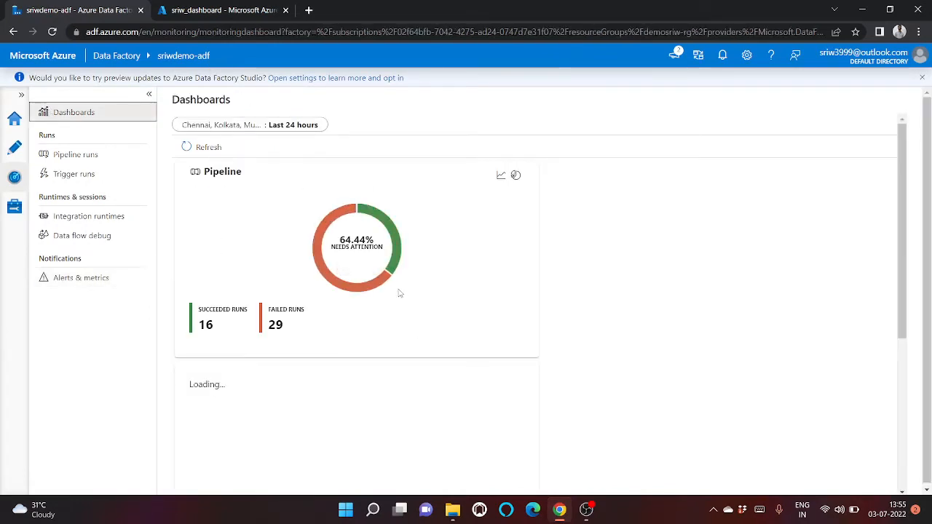
pyautogui.click(188, 147)
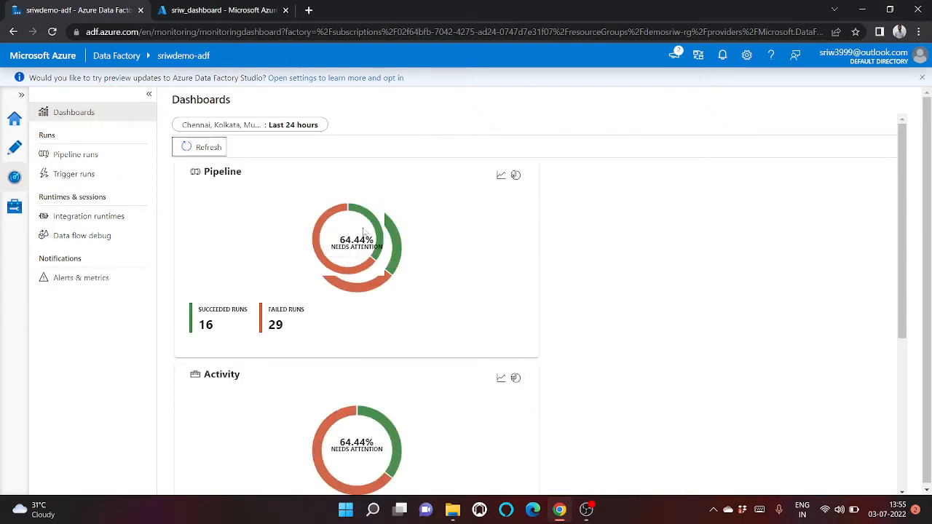
pyautogui.moveTo(225, 307); pyautogui.dragTo(243, 307)
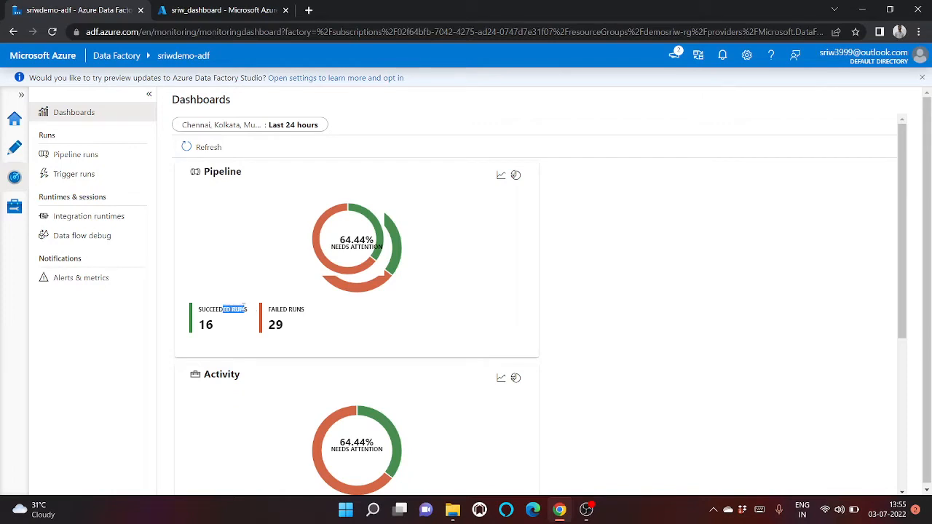
pyautogui.scroll(-2, 244, 306)
pyautogui.moveTo(219, 252); pyautogui.dragTo(280, 252)
pyautogui.scroll(-2, 282, 262)
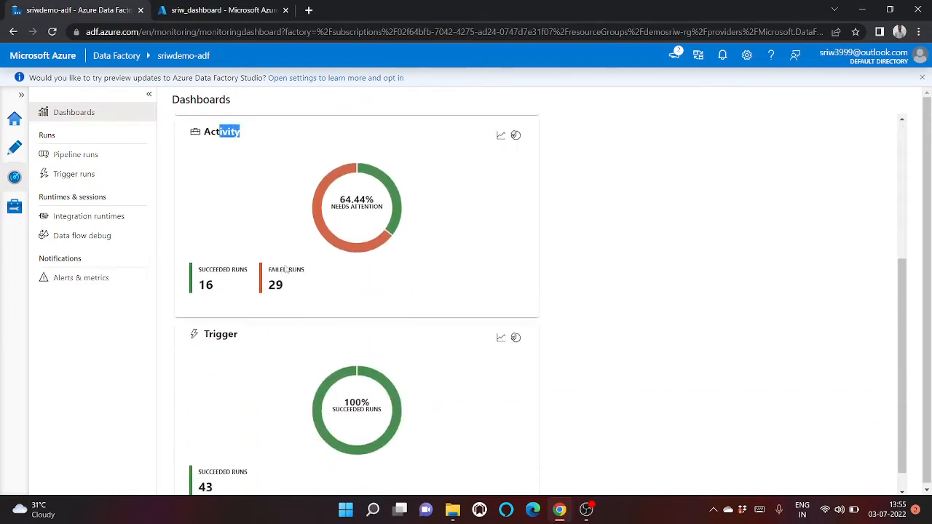
pyautogui.moveTo(222, 333); pyautogui.dragTo(289, 334)
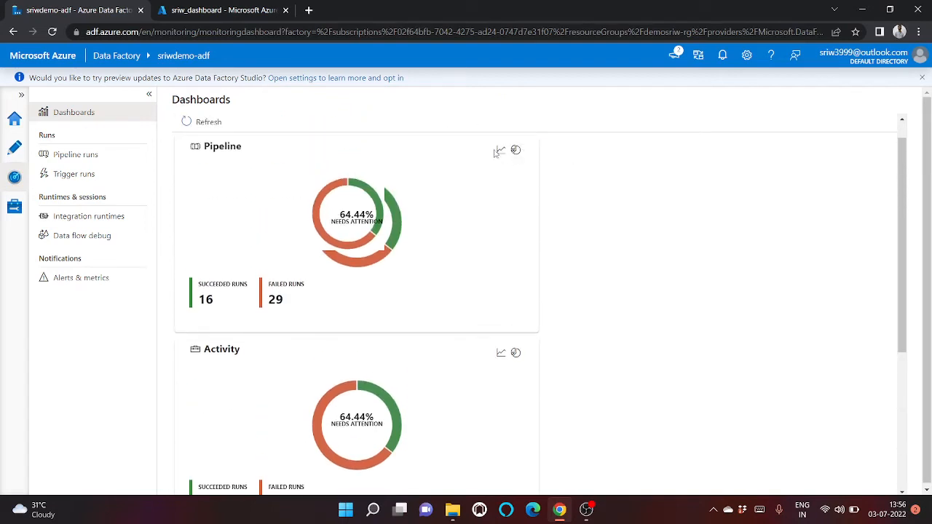
pyautogui.click(500, 152)
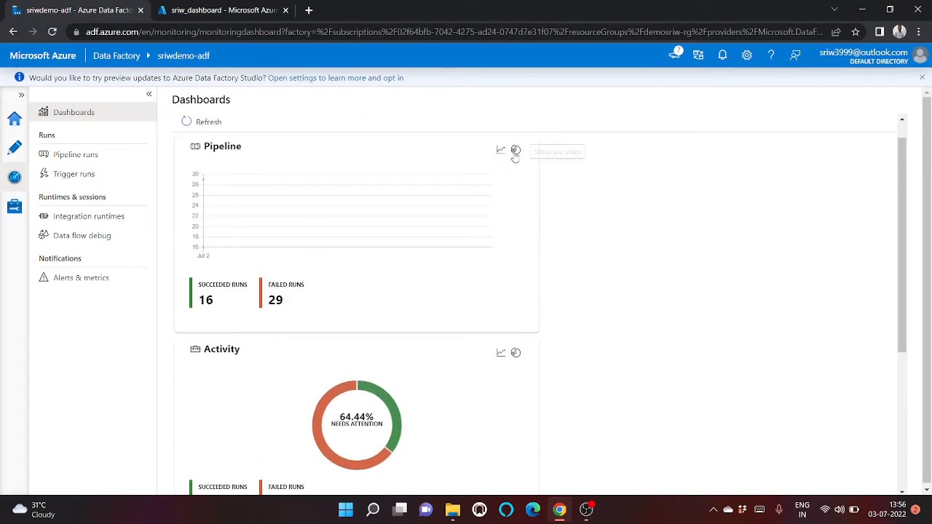
pyautogui.click(515, 153)
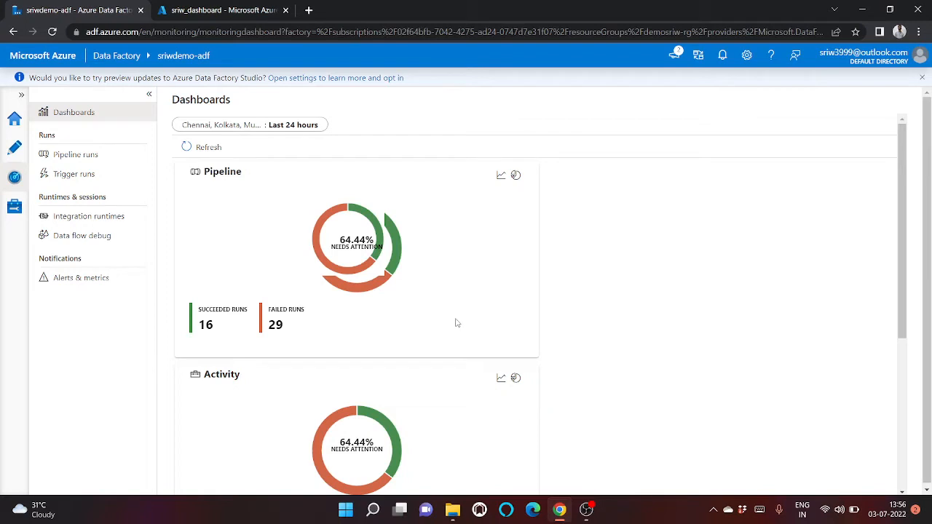
# Open Azure Monitor through the data factory's alert metrics, signing in with the existing account and dismissing the credit notification.
pyautogui.click(64, 286)
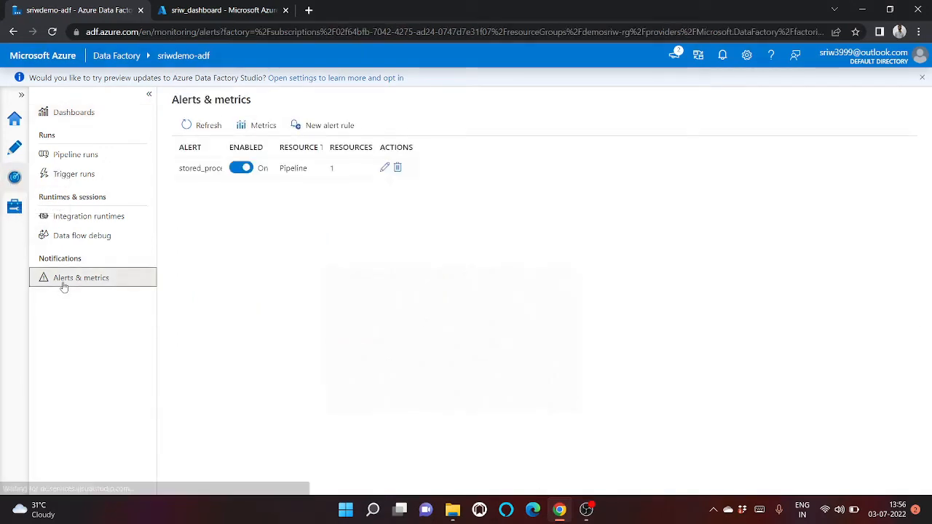
pyautogui.click(264, 135)
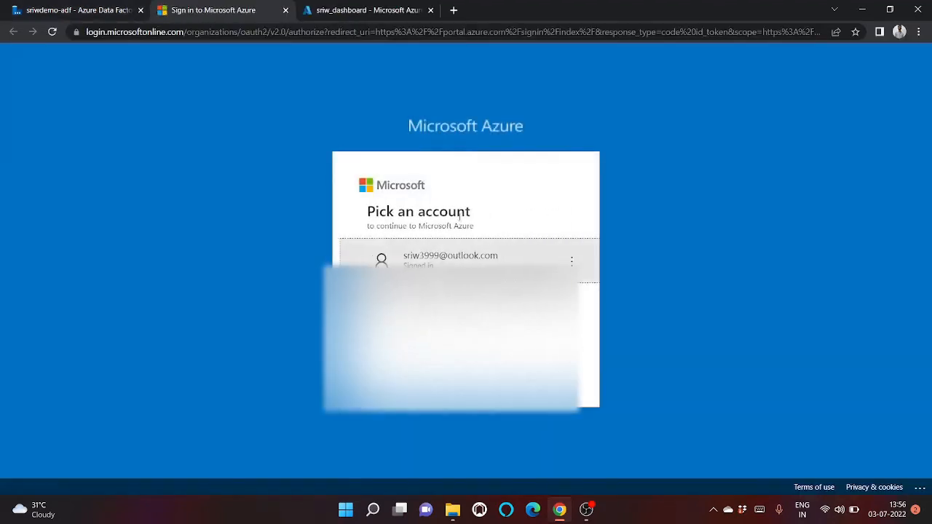
pyautogui.click(433, 262)
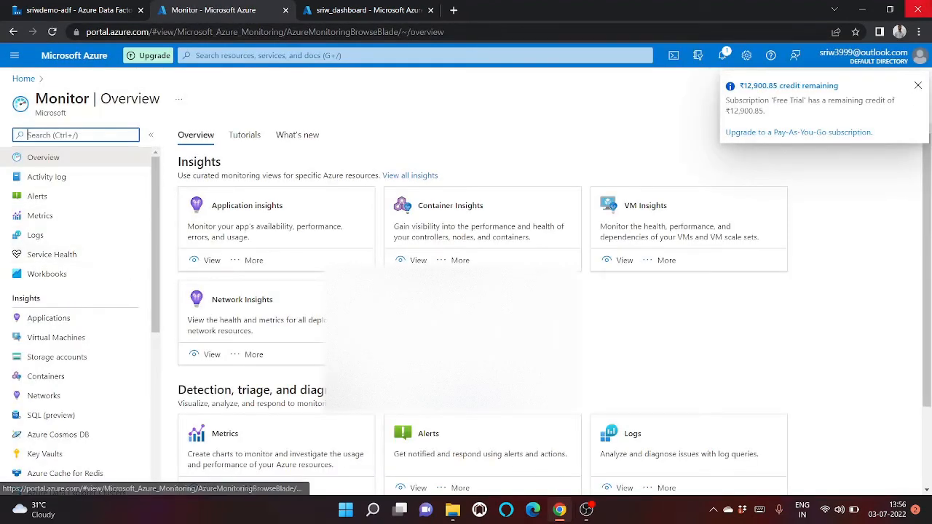
pyautogui.click(917, 86)
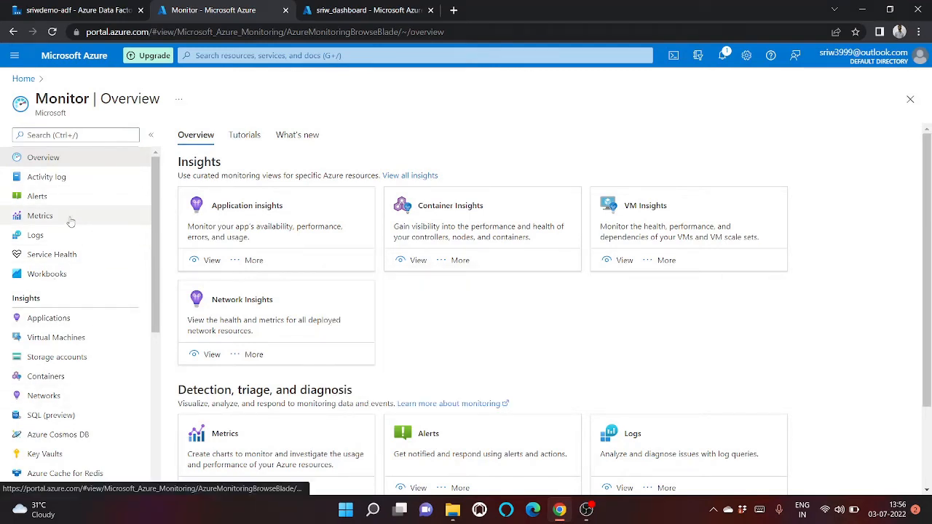
# Start a Monitor metrics chart scoped to the sriwdemo-adf data factory in the demosriw-rg resource group.
pyautogui.scroll(-3, 70, 222)
pyautogui.scroll(3, 68, 217)
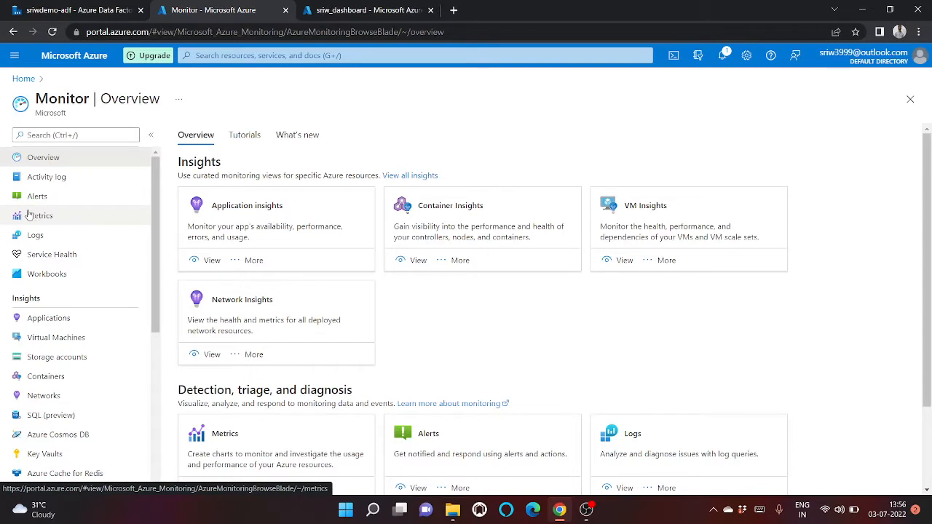
pyautogui.click(29, 215)
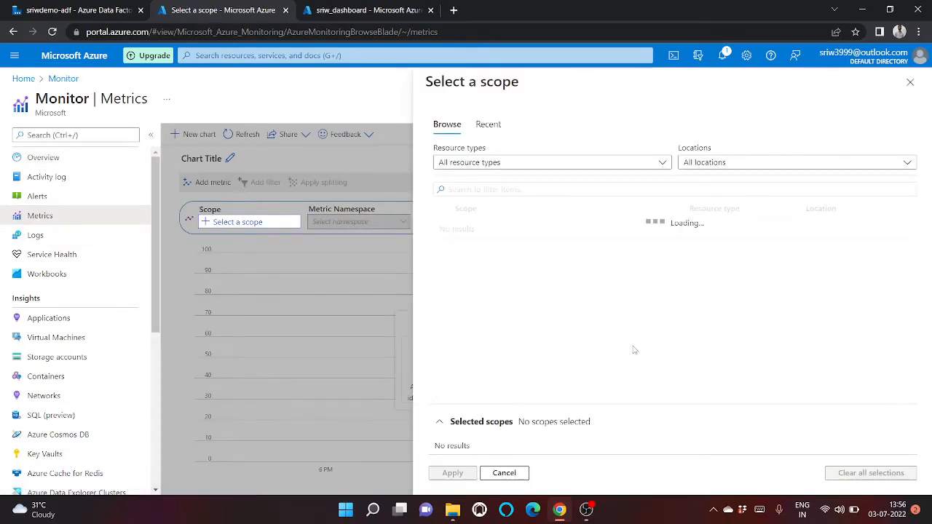
pyautogui.moveTo(522, 86); pyautogui.dragTo(372, 103)
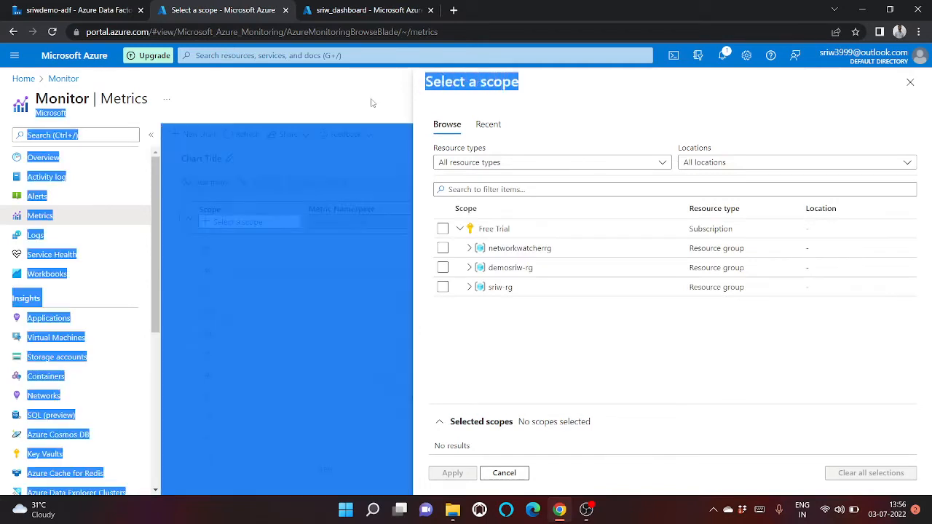
pyautogui.click(623, 121)
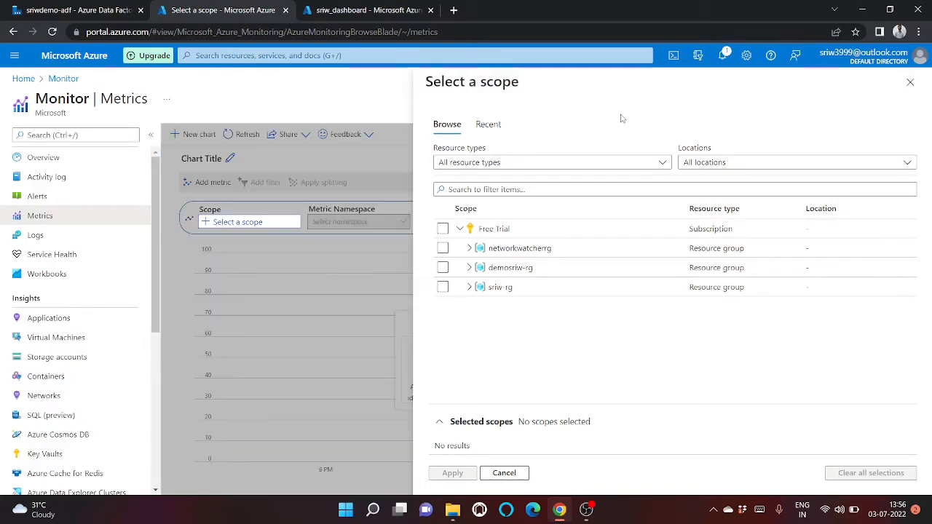
pyautogui.click(470, 267)
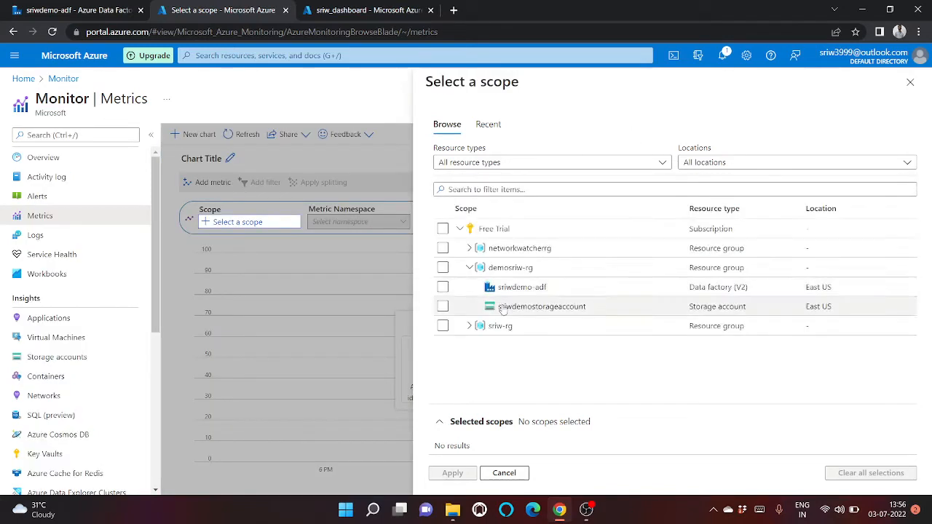
pyautogui.click(443, 287)
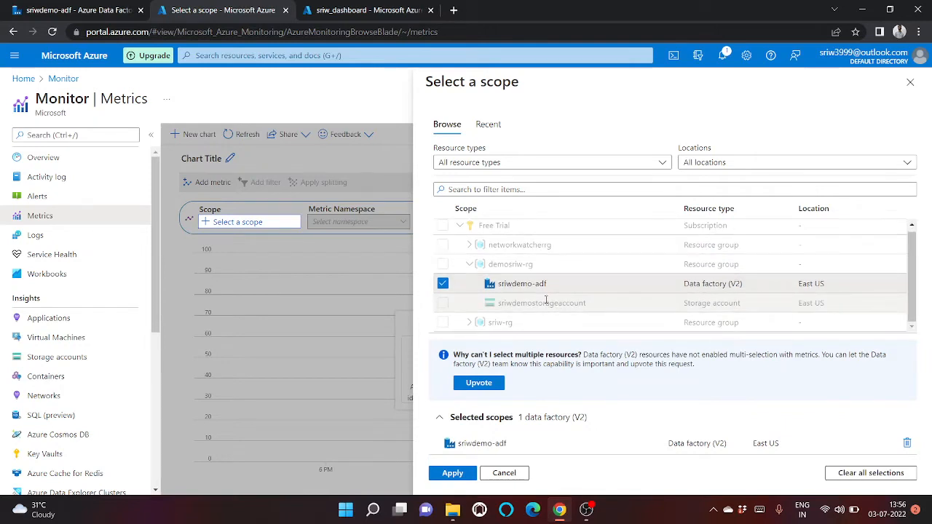
pyautogui.click(452, 474)
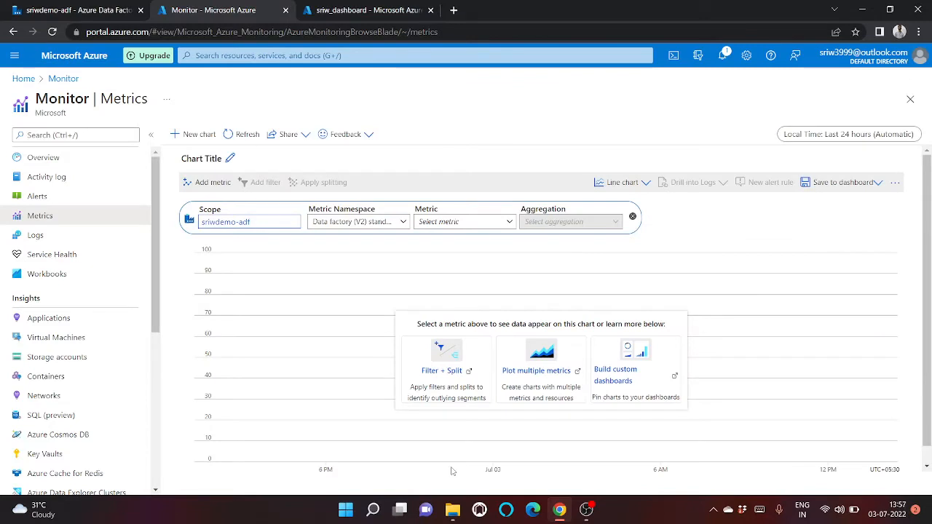
# Chart the Succeeded pipeline runs metric for sriwdemo-adf with Count aggregation.
pyautogui.click(352, 223)
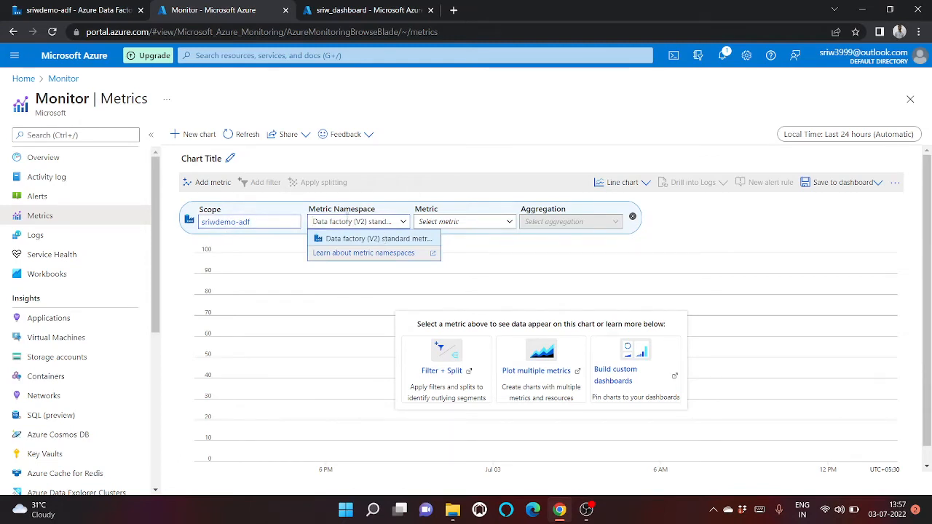
pyautogui.click(470, 221)
pyautogui.scroll(-1, 490, 333)
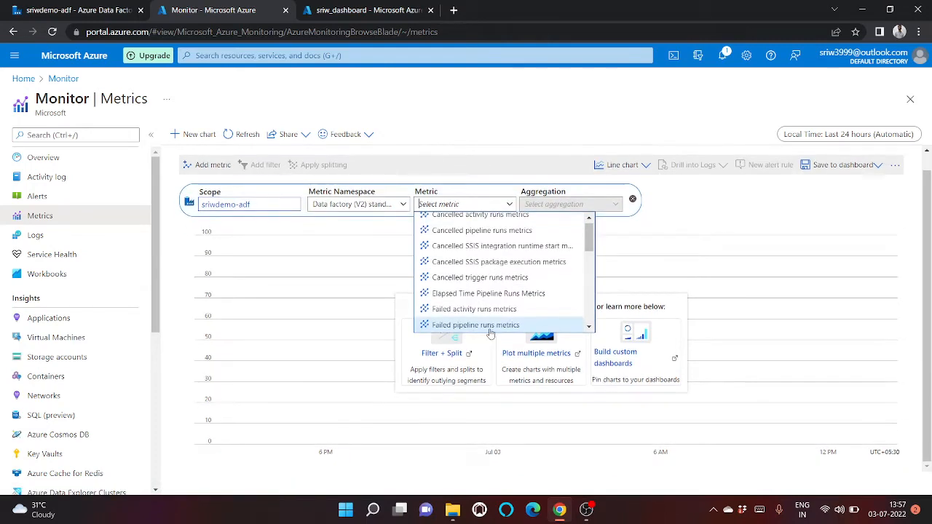
pyautogui.scroll(-5, 437, 273)
pyautogui.scroll(5, 462, 275)
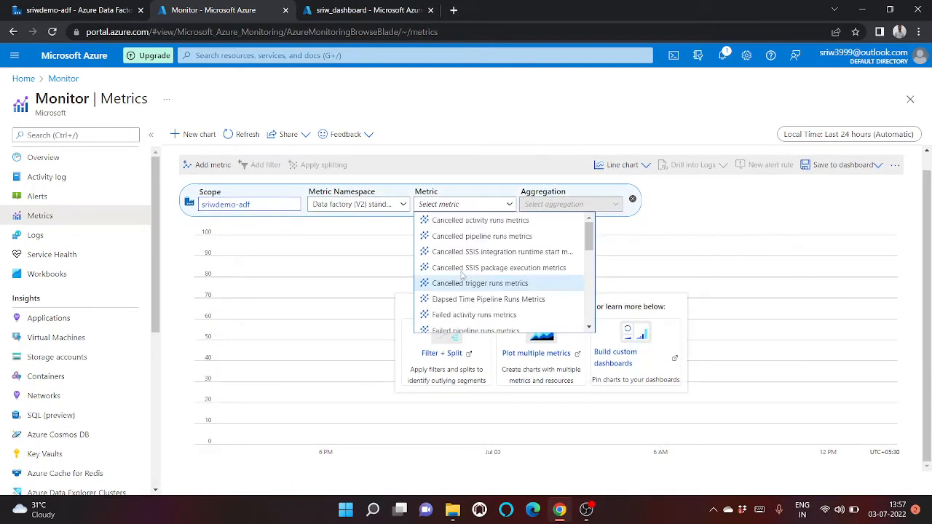
pyautogui.scroll(-3, 462, 275)
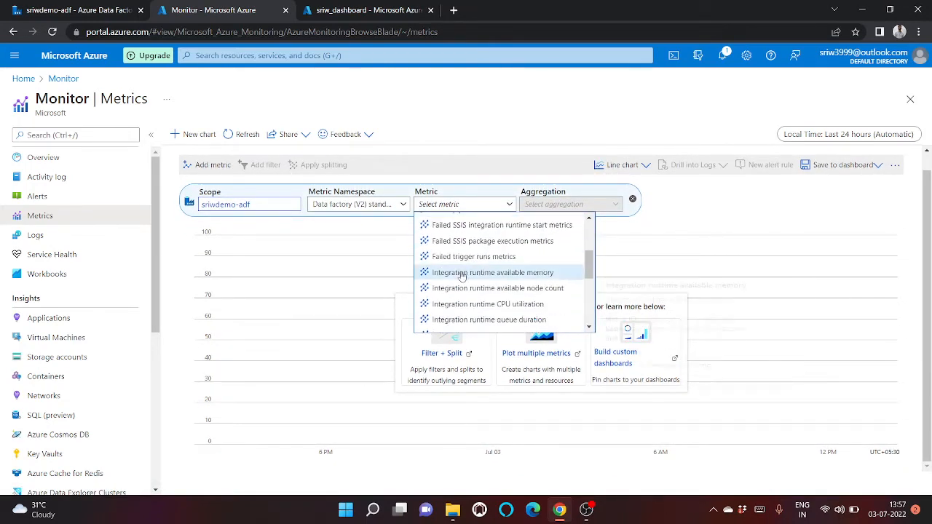
pyautogui.scroll(-2, 461, 275)
pyautogui.scroll(-2, 461, 275)
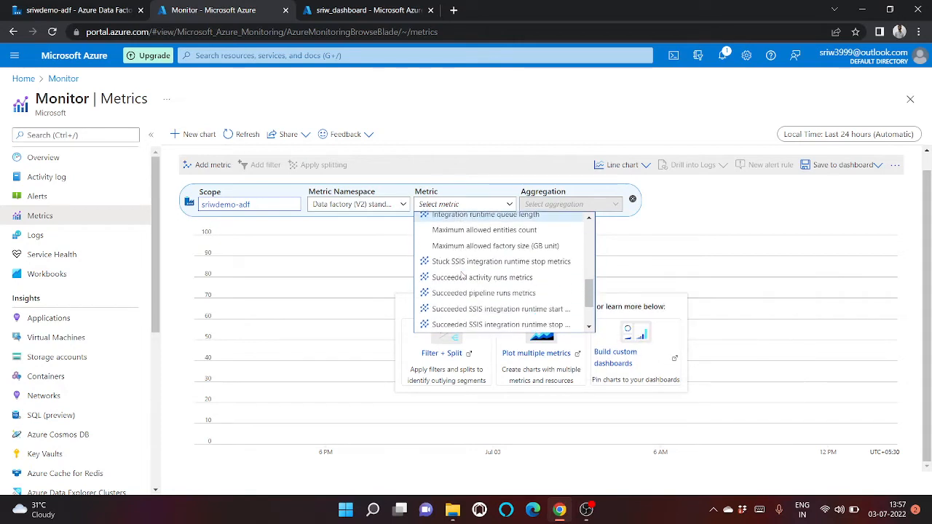
pyautogui.scroll(-2, 462, 275)
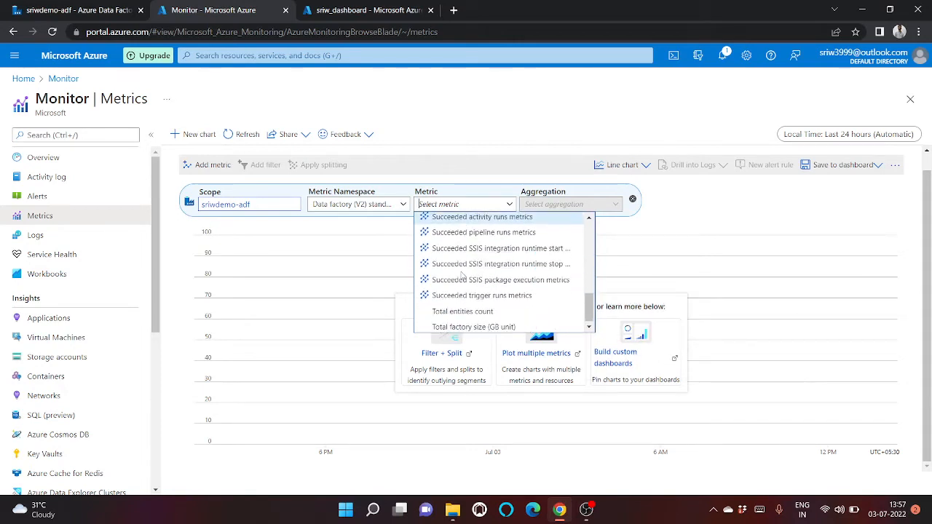
pyautogui.click(456, 234)
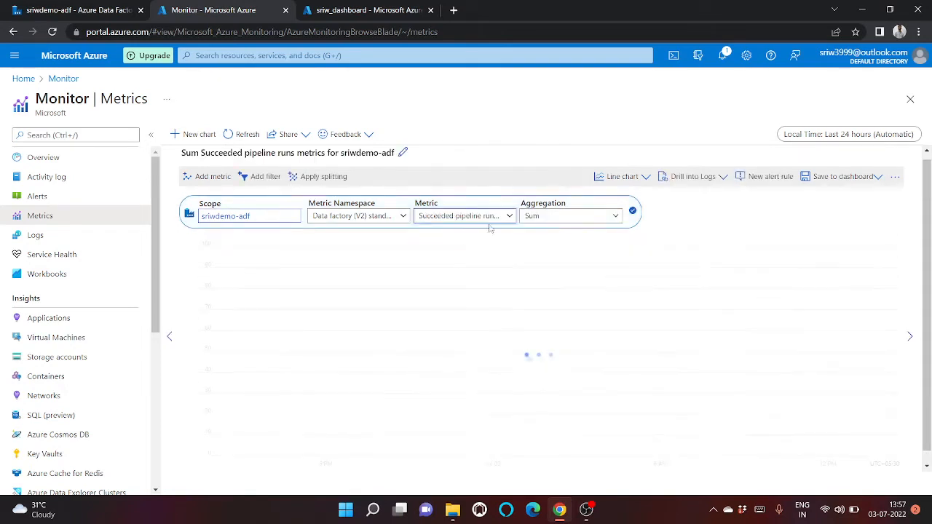
pyautogui.click(581, 216)
pyautogui.click(536, 232)
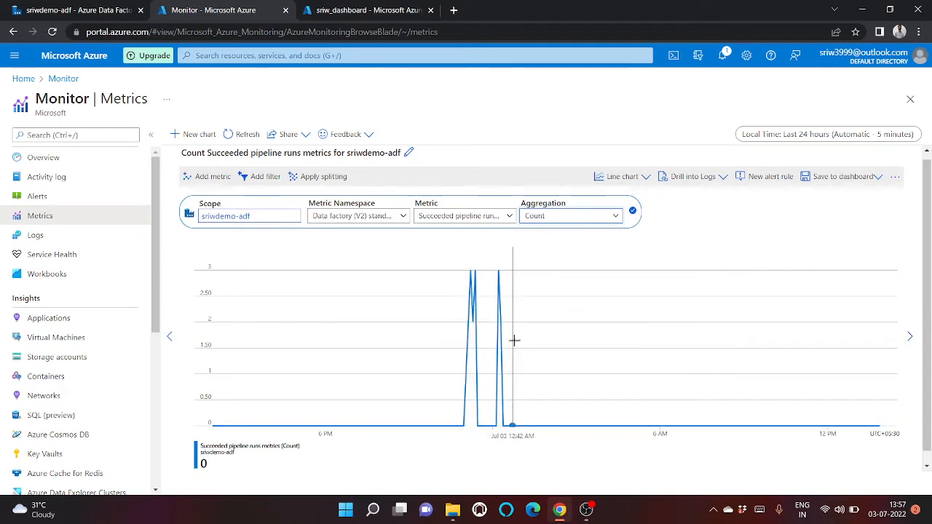
# Switch the chart to the Succeeded activity runs metric with Count aggregation.
pyautogui.click(466, 216)
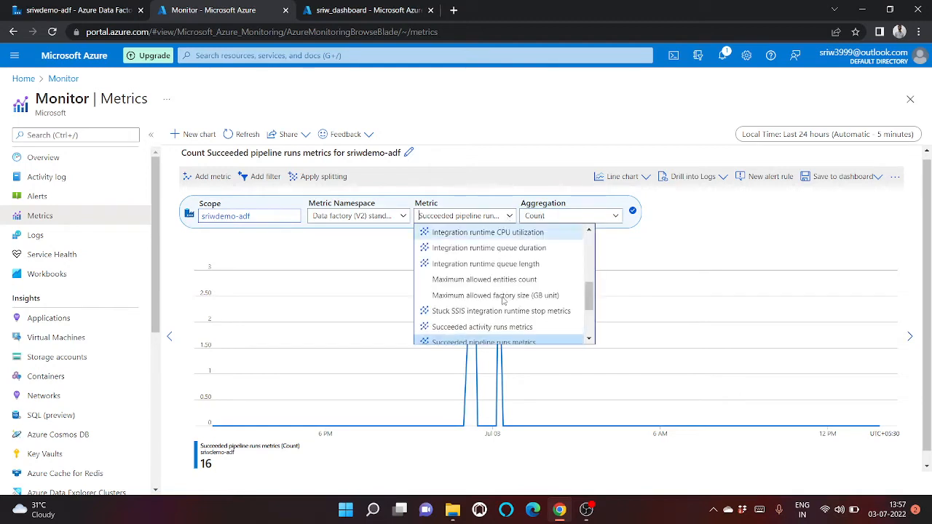
pyautogui.scroll(-2, 490, 272)
pyautogui.click(490, 266)
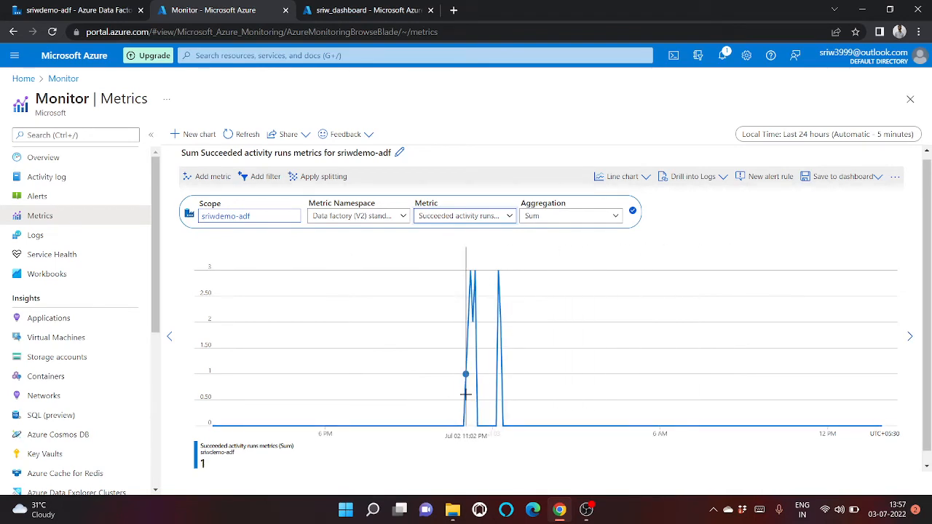
pyautogui.click(561, 216)
pyautogui.click(546, 233)
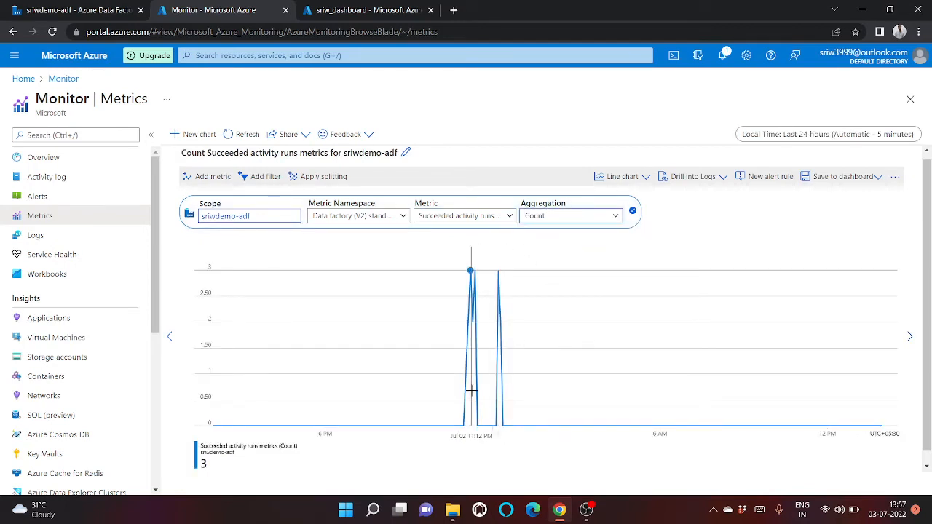
pyautogui.click(571, 215)
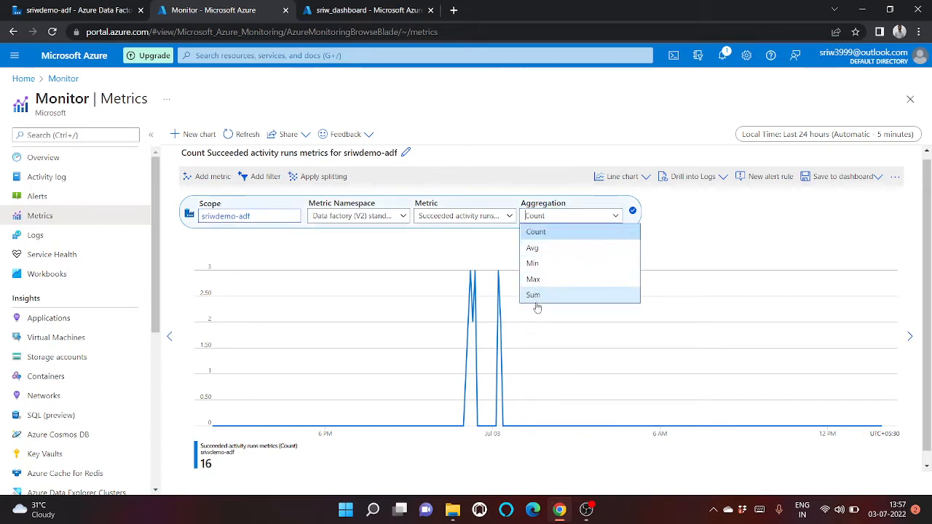
pyautogui.click(543, 377)
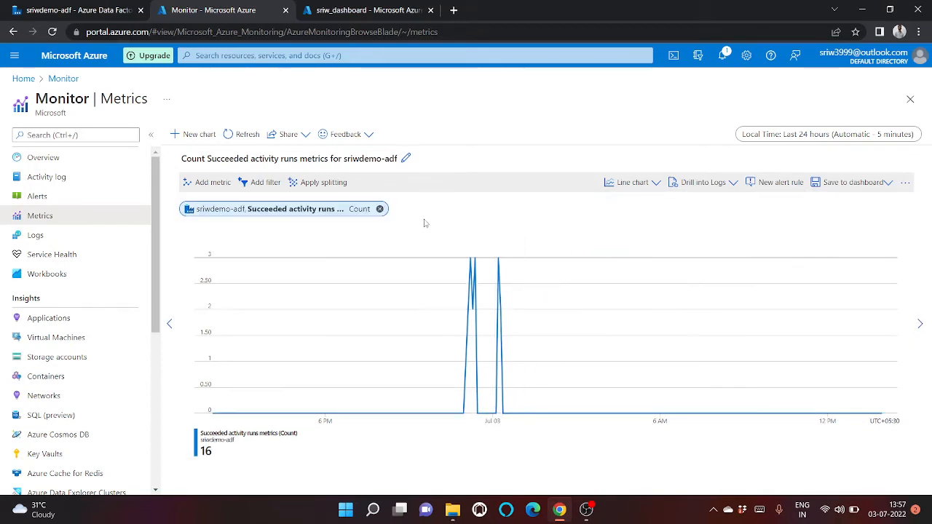
# Remove the succeeded activity runs metric from the chart and add the Cancelled activity runs metric for sriwdemo-adf.
pyautogui.click(379, 210)
pyautogui.click(220, 185)
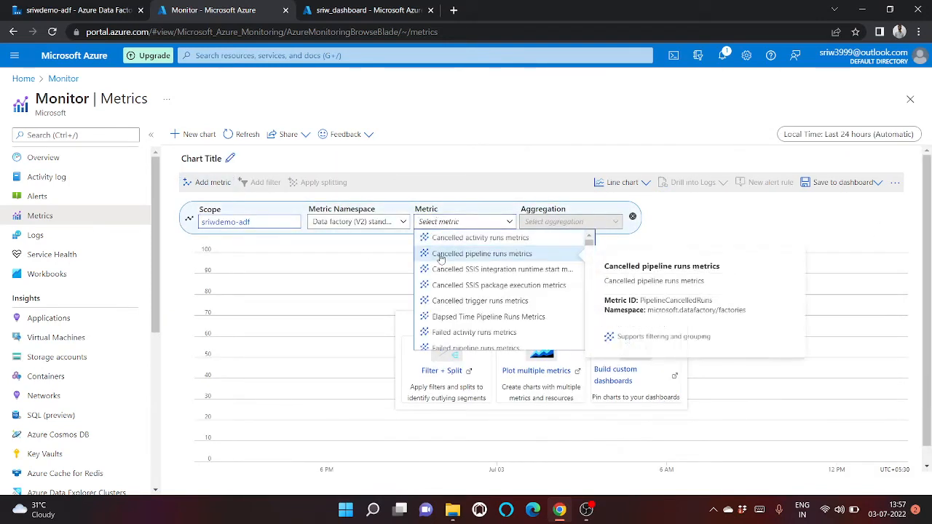
pyautogui.click(436, 237)
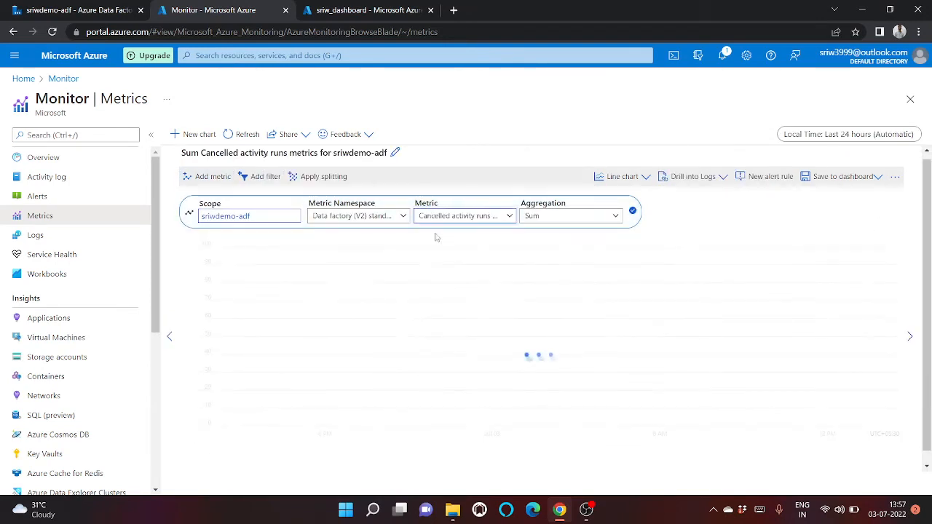
# Set the aggregation of the Cancelled activity runs metric to Count.
pyautogui.click(470, 217)
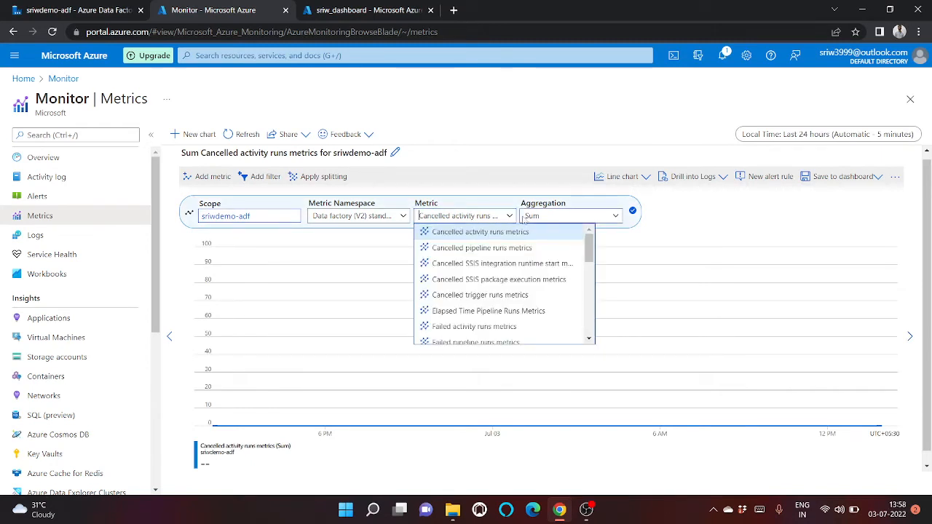
pyautogui.click(561, 216)
pyautogui.click(530, 233)
# Switch the chart to the Failed pipeline runs metric for sriwdemo-adf with Count aggregation.
pyautogui.click(493, 217)
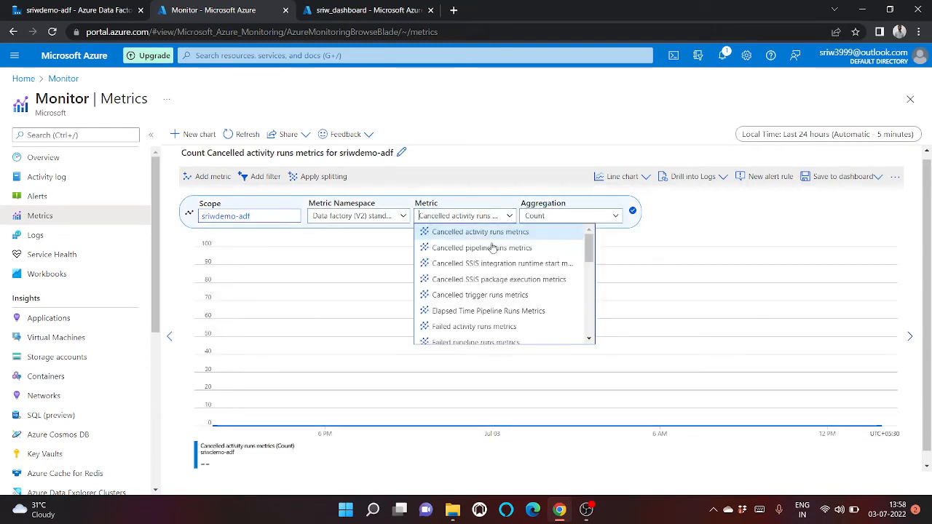
pyautogui.scroll(-2, 469, 254)
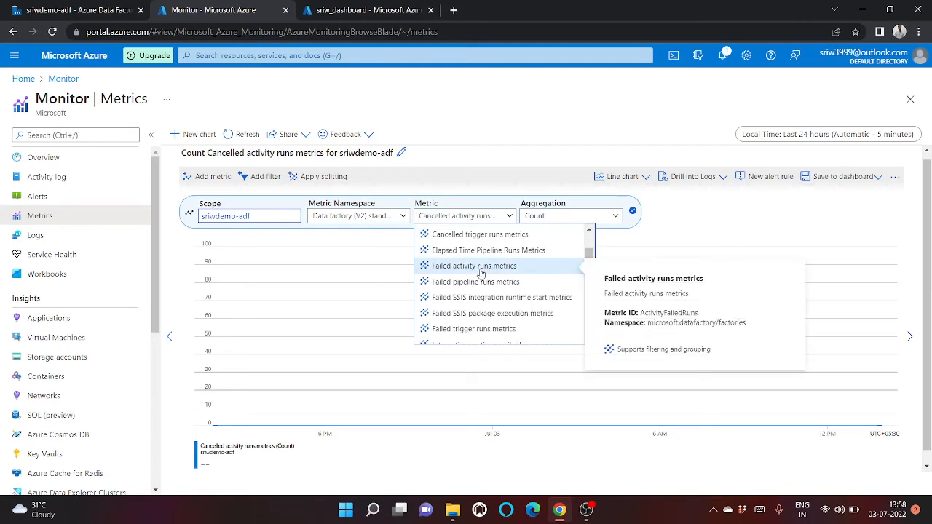
pyautogui.click(479, 282)
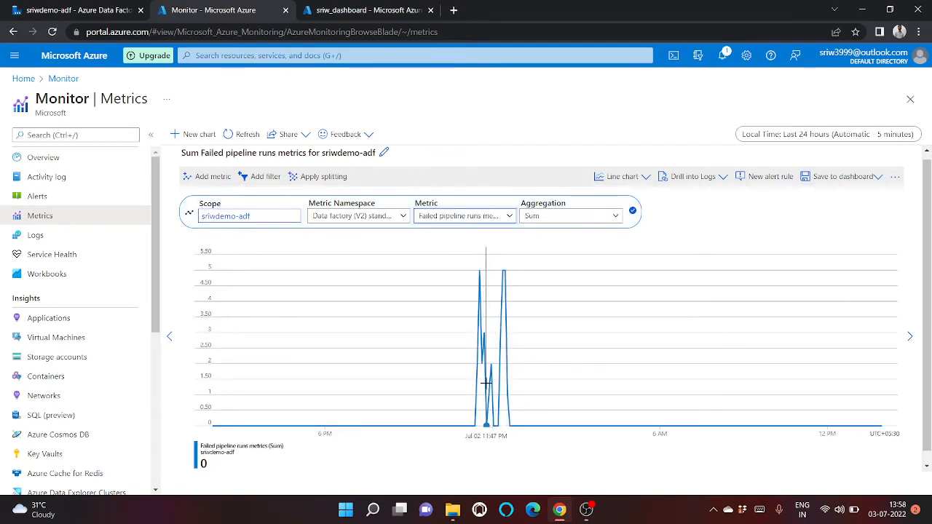
pyautogui.click(551, 216)
pyautogui.click(550, 230)
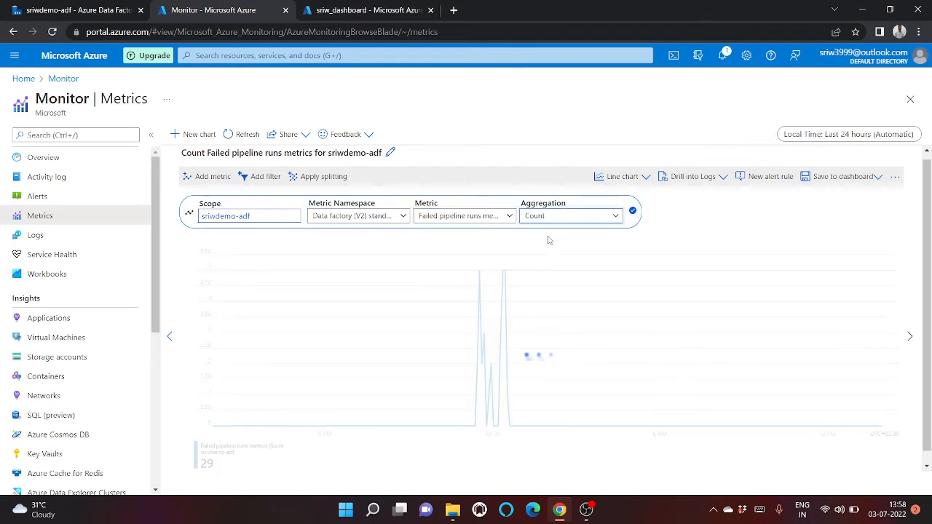
# Display the failed pipeline runs metric as a bar chart and inspect its tallest bar.
pyautogui.click(619, 178)
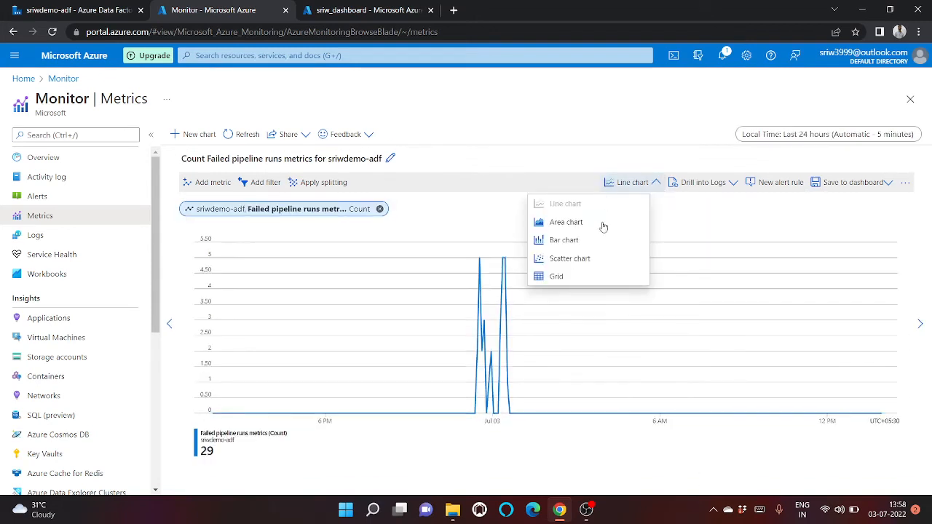
pyautogui.click(559, 243)
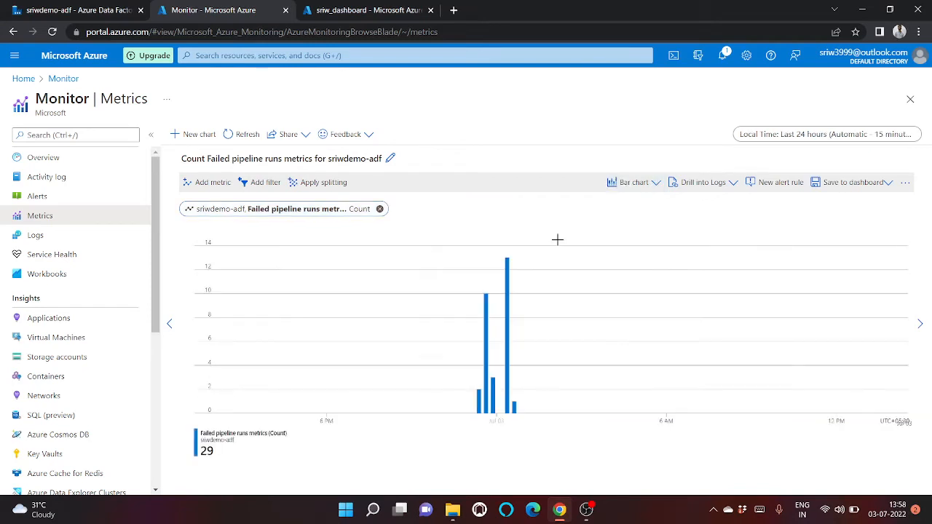
pyautogui.moveTo(506, 258)
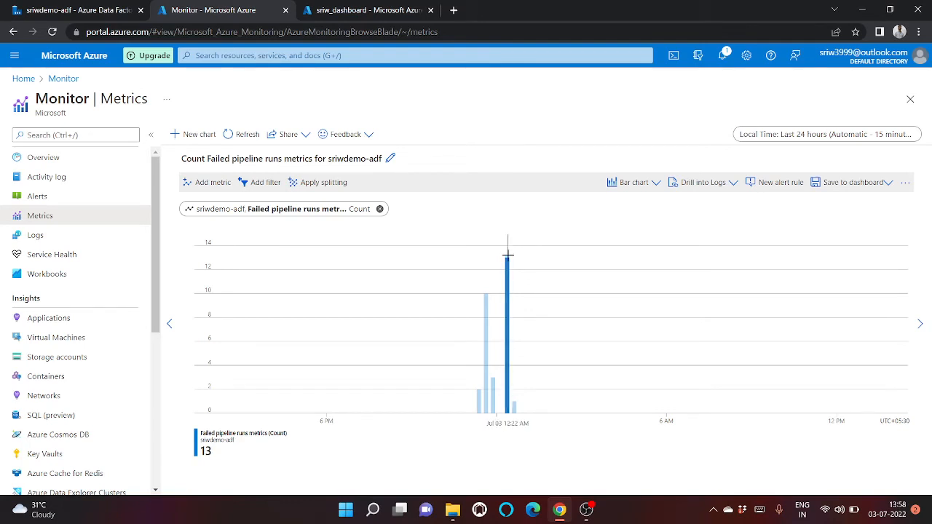
# Preview the failed pipeline runs metric as area, grid and scatter charts, and return it to a bar chart.
pyautogui.click(632, 182)
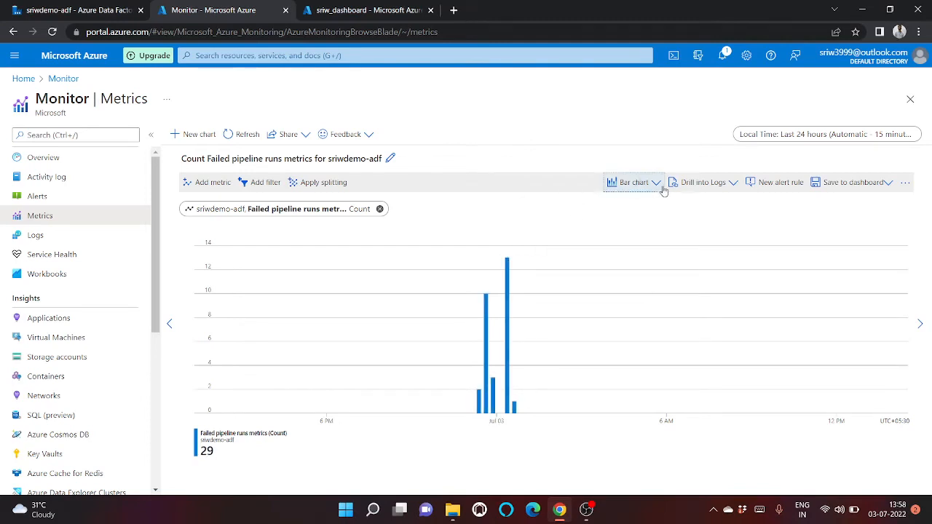
pyautogui.click(555, 222)
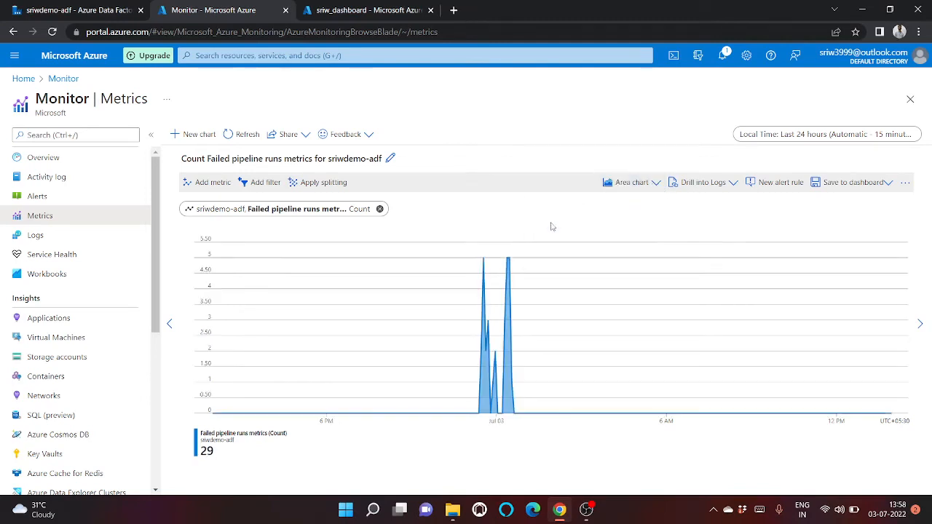
pyautogui.click(630, 182)
pyautogui.click(582, 283)
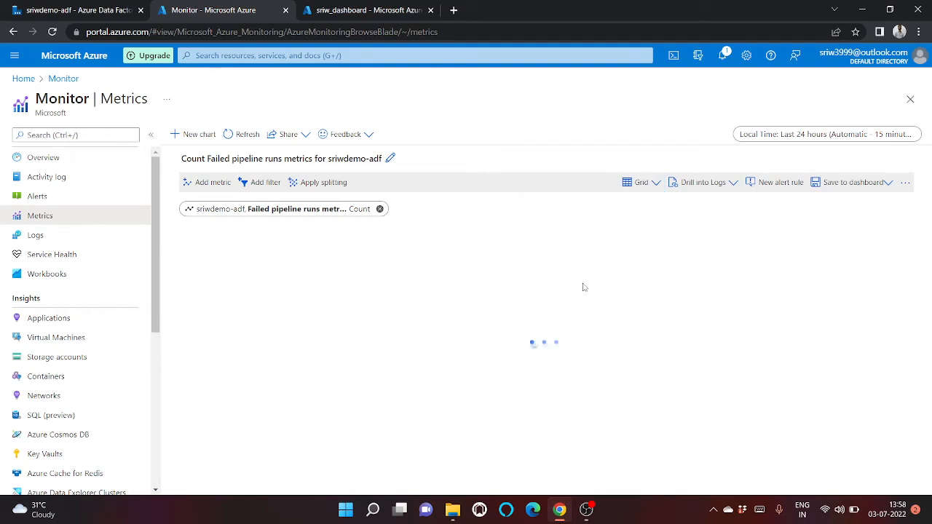
pyautogui.click(638, 182)
pyautogui.click(588, 260)
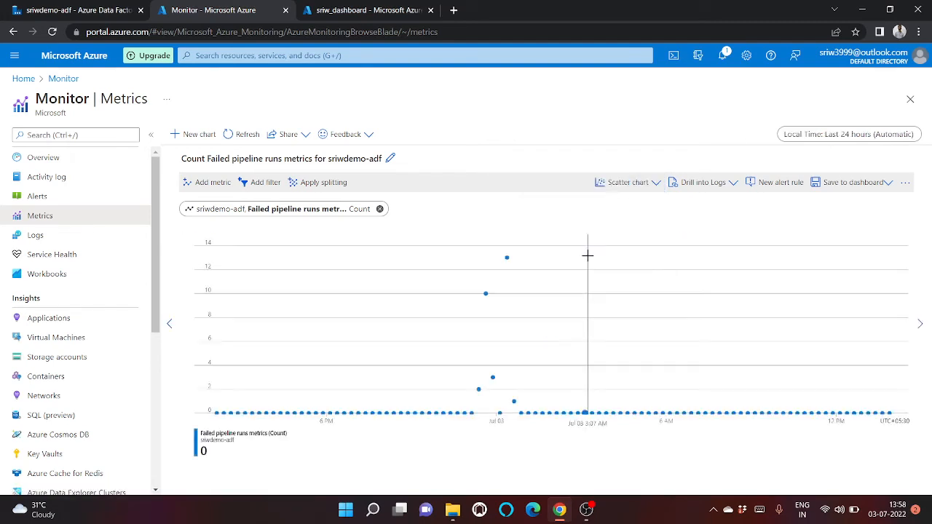
pyautogui.click(627, 182)
pyautogui.click(571, 230)
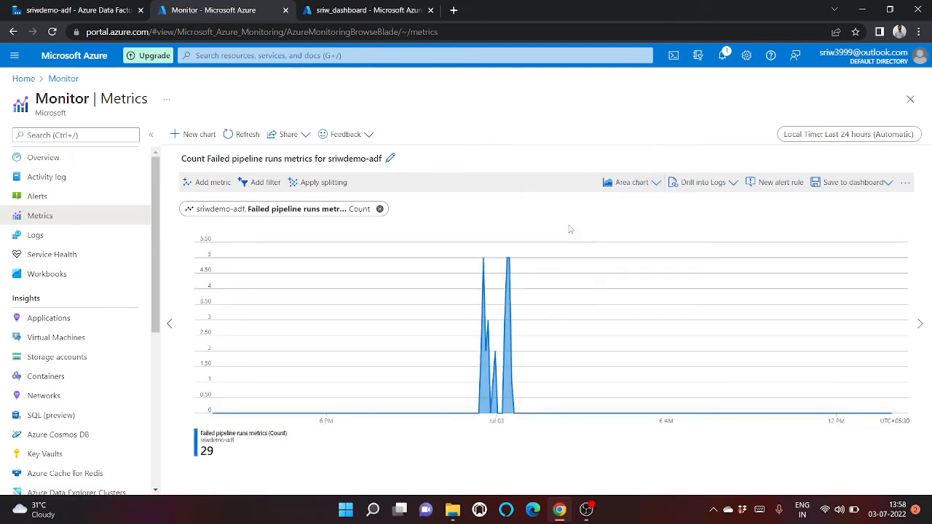
pyautogui.click(613, 194)
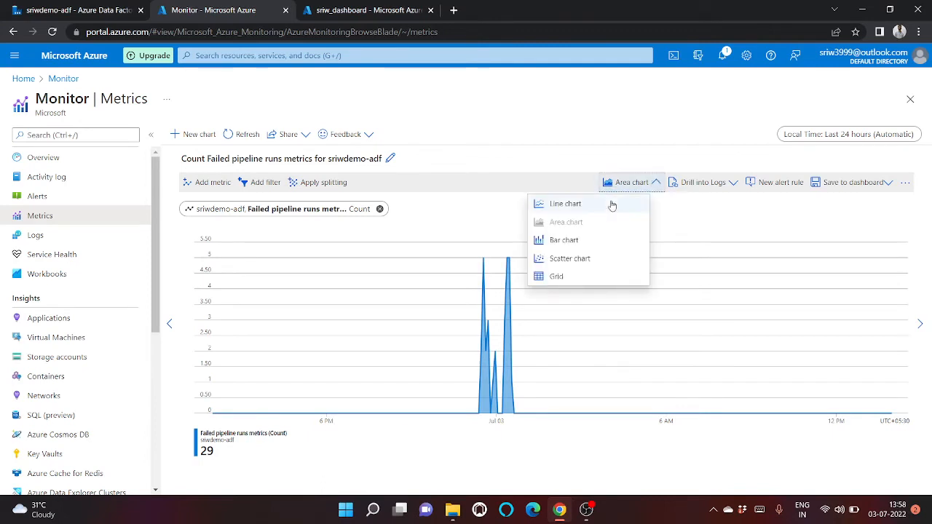
pyautogui.click(593, 239)
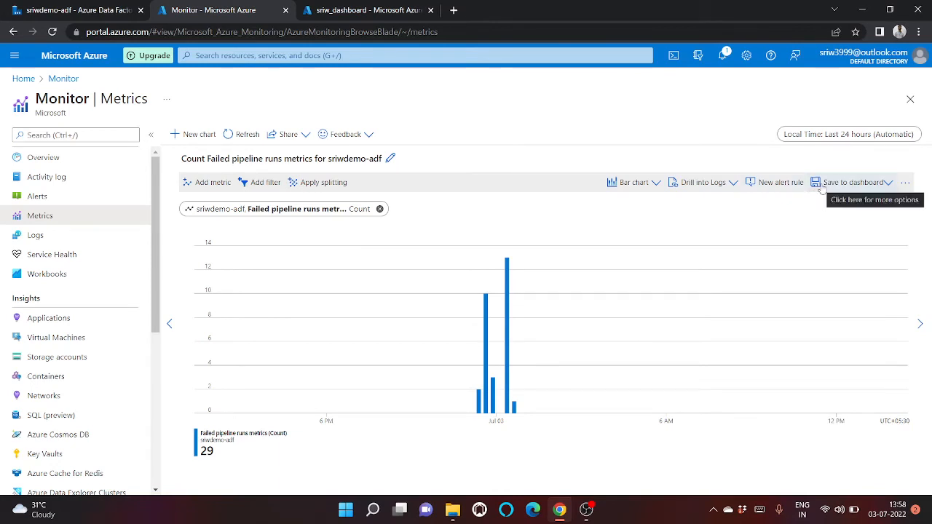
# Pin the failed pipeline runs bar chart to the existing private dashboard sriw_dashboard.
pyautogui.click(866, 187)
pyautogui.click(854, 203)
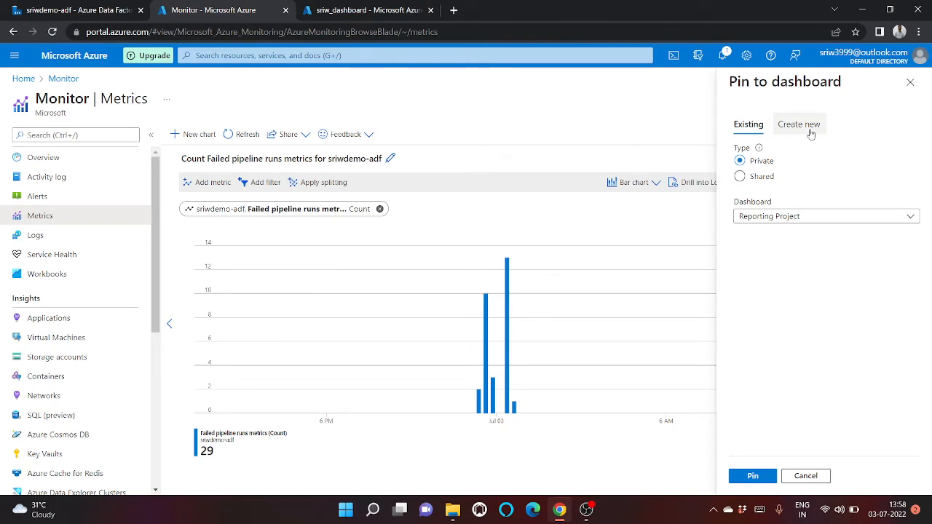
pyautogui.click(801, 217)
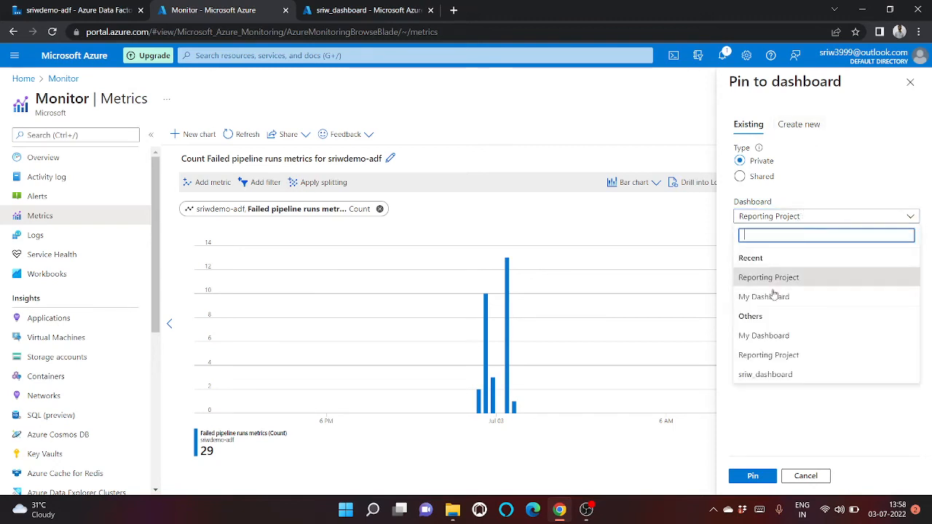
pyautogui.click(765, 375)
pyautogui.click(754, 476)
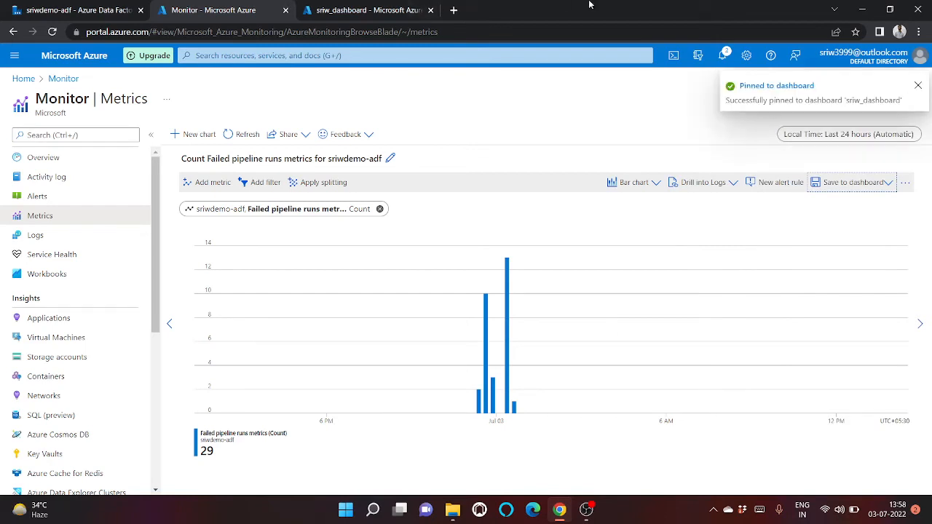
# Reload sriw_dashboard in the browser and open its pinned failed pipeline runs chart in the Metrics view.
pyautogui.click(340, 9)
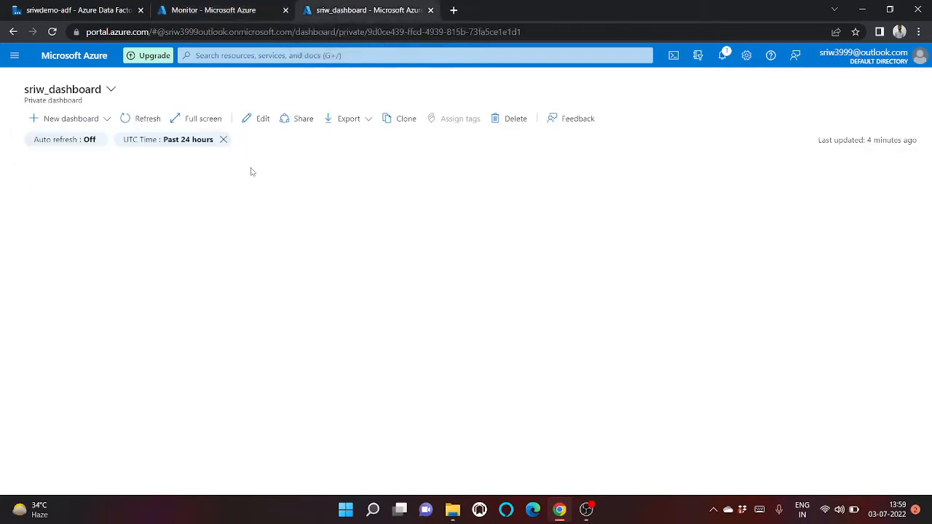
pyautogui.click(139, 120)
pyautogui.click(14, 55)
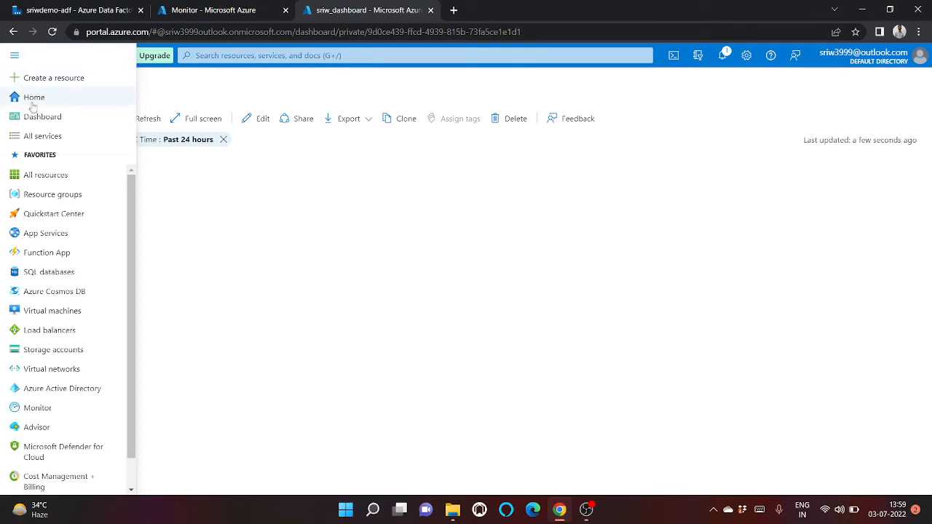
pyautogui.click(386, 267)
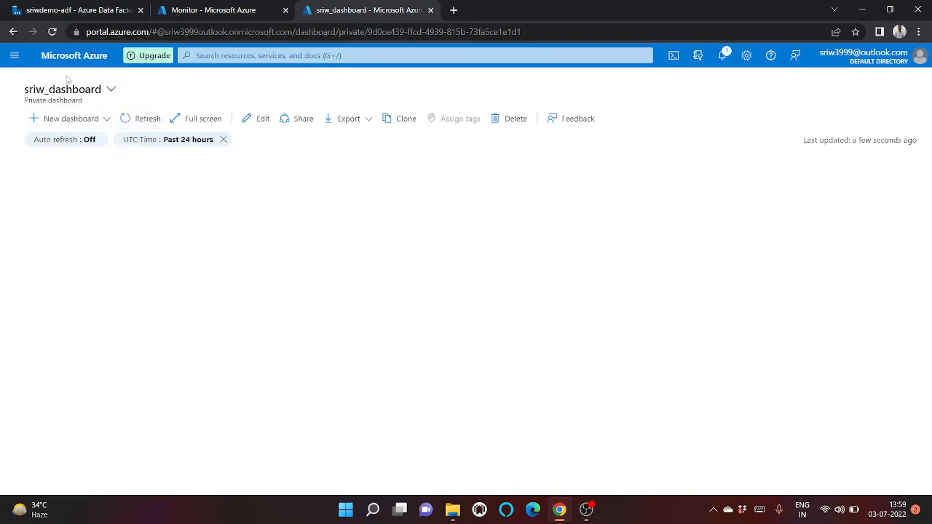
pyautogui.click(53, 32)
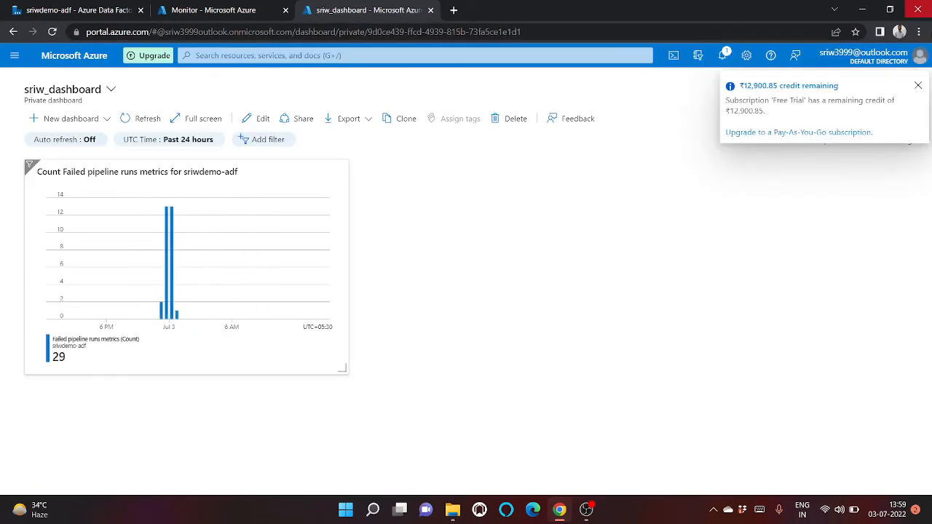
pyautogui.click(919, 86)
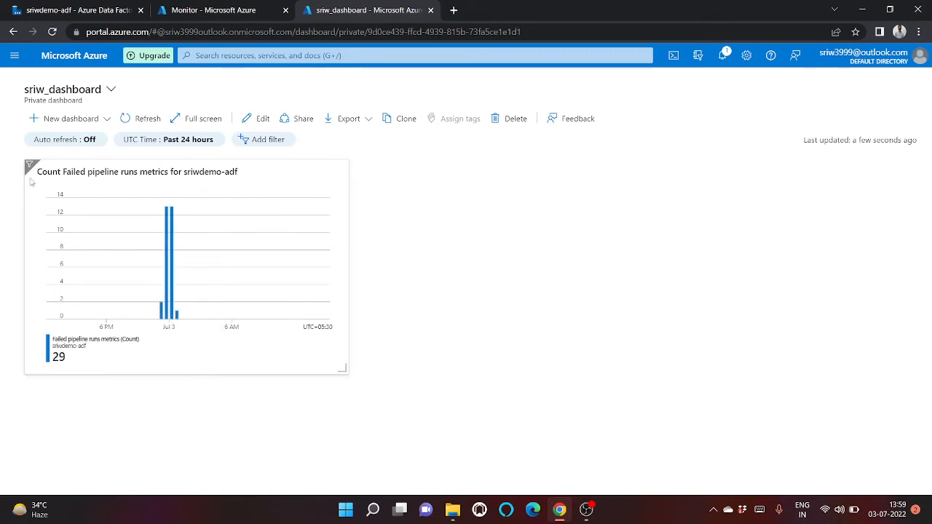
pyautogui.click(178, 169)
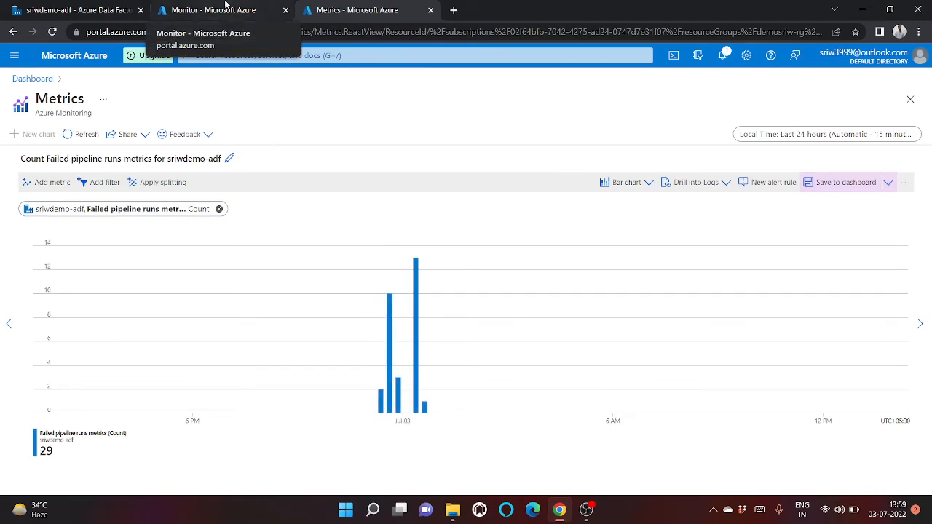
# Return to the Monitor metrics chart and change its metric to Failed activity runs.
pyautogui.click(225, 8)
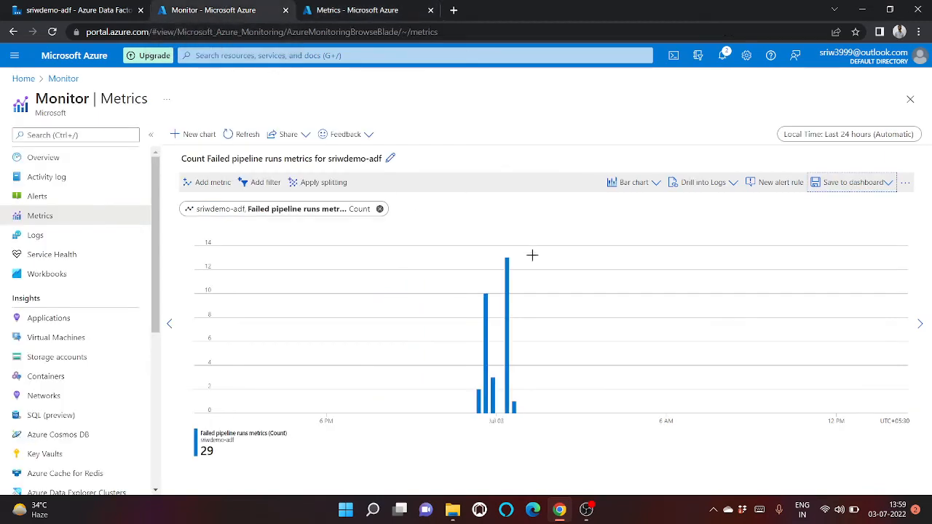
pyautogui.click(377, 214)
pyautogui.click(477, 222)
pyautogui.scroll(-2, 474, 279)
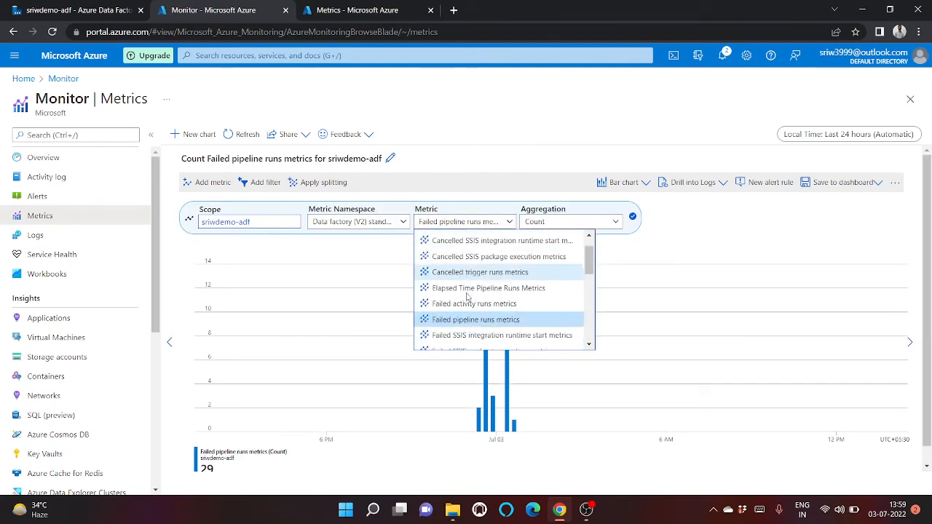
pyautogui.click(473, 272)
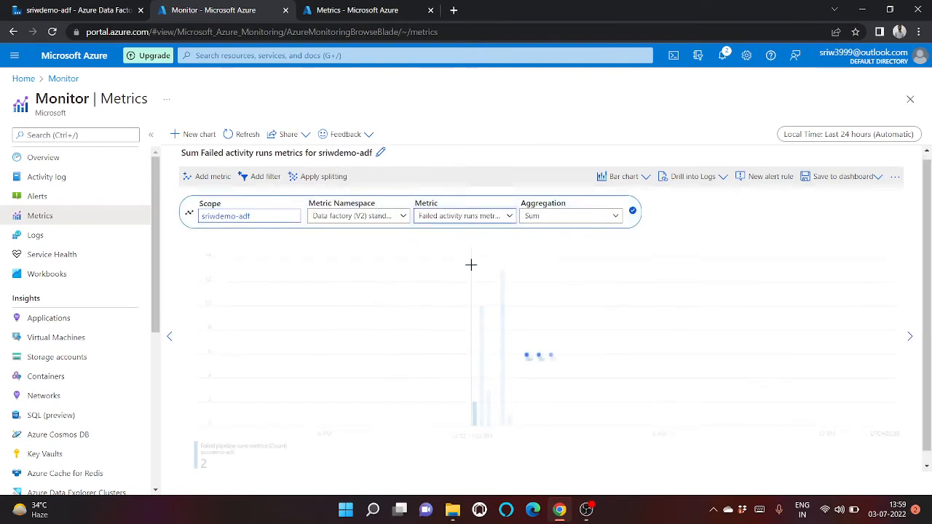
# Pin the failed activity runs chart to the private dashboard sriw_dashboard.
pyautogui.click(869, 178)
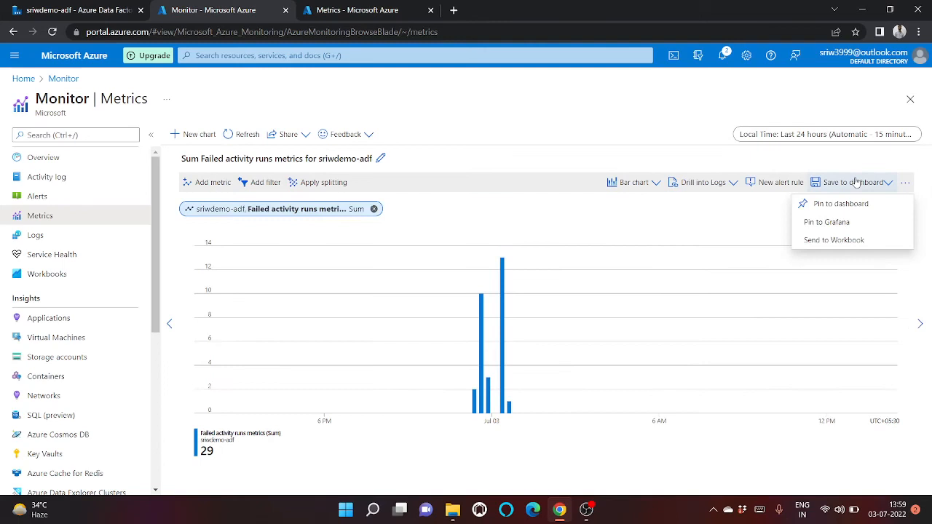
pyautogui.click(816, 204)
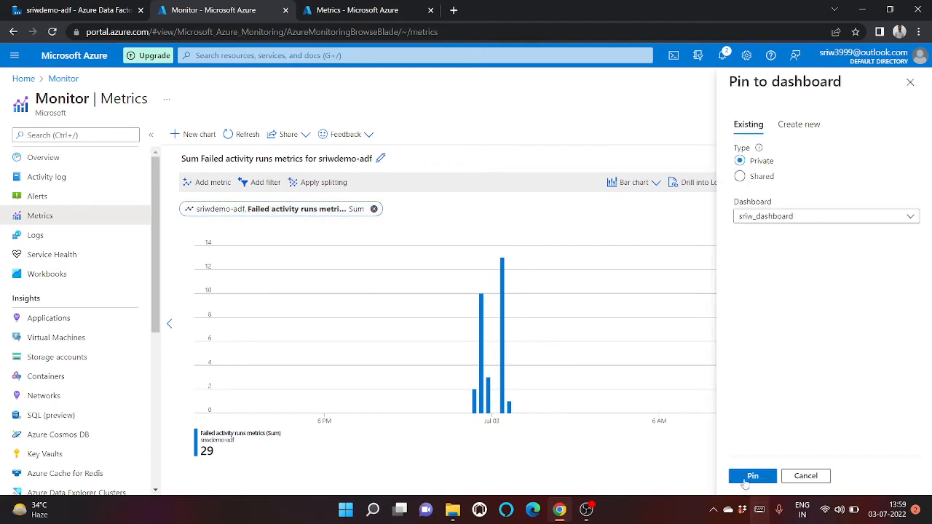
pyautogui.click(753, 477)
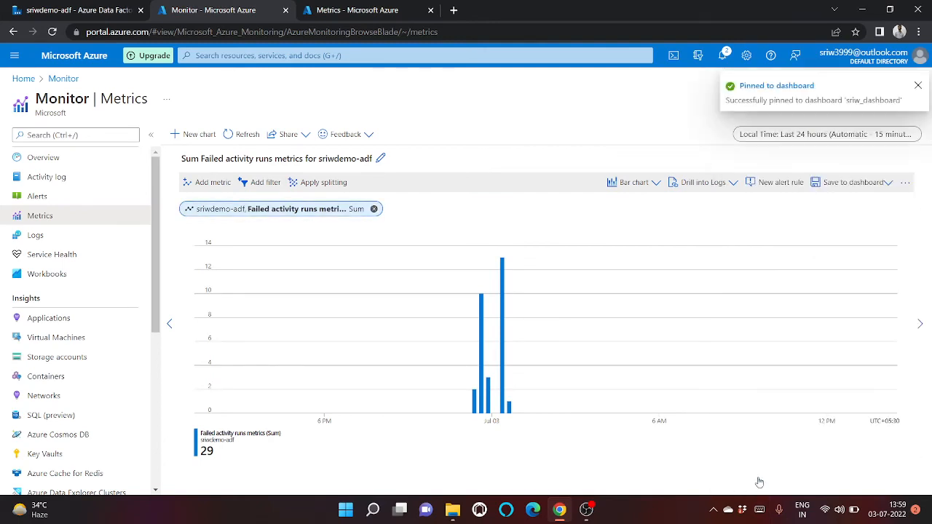
# Go back to sriw_dashboard, reload the page and review the pinned failed pipeline runs and failed activity runs charts.
pyautogui.hotkey('ctrl', 'Tab')
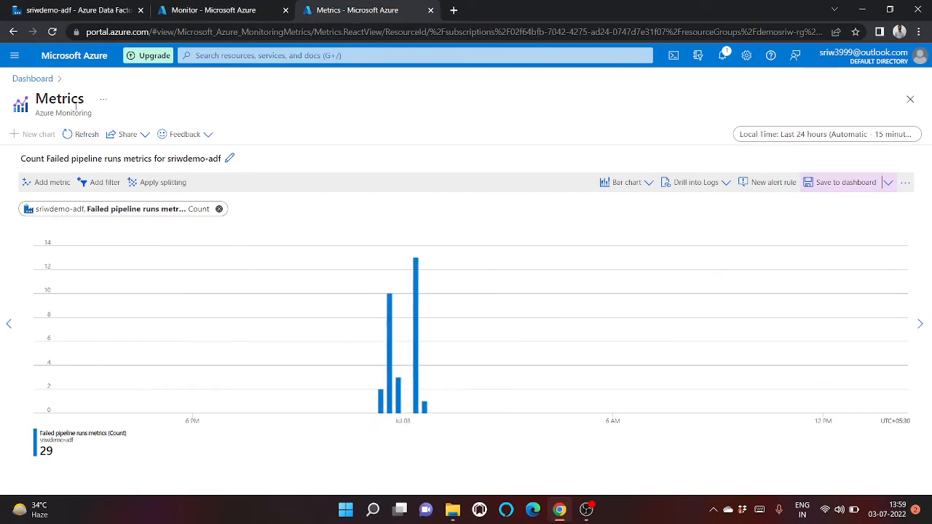
pyautogui.click(40, 79)
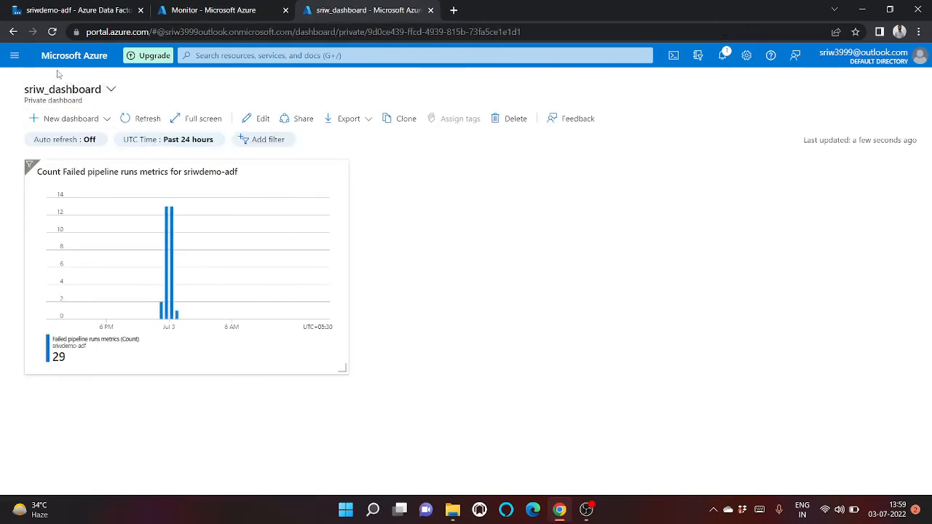
pyautogui.click(53, 32)
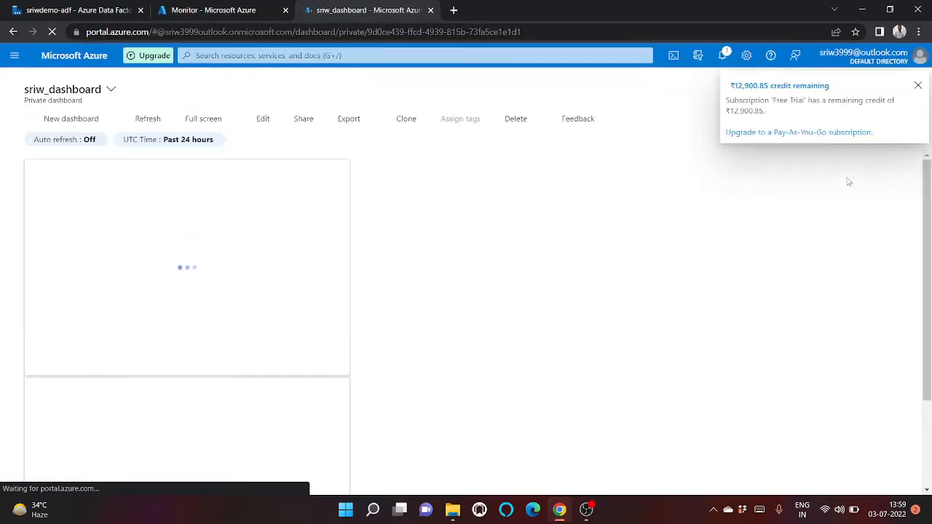
pyautogui.click(917, 86)
pyautogui.scroll(-2, 291, 289)
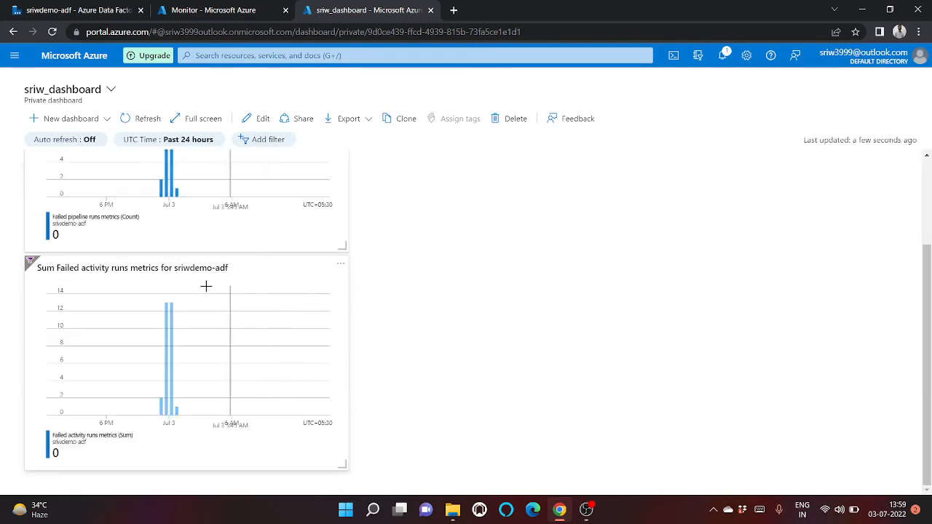
pyautogui.scroll(2, 189, 286)
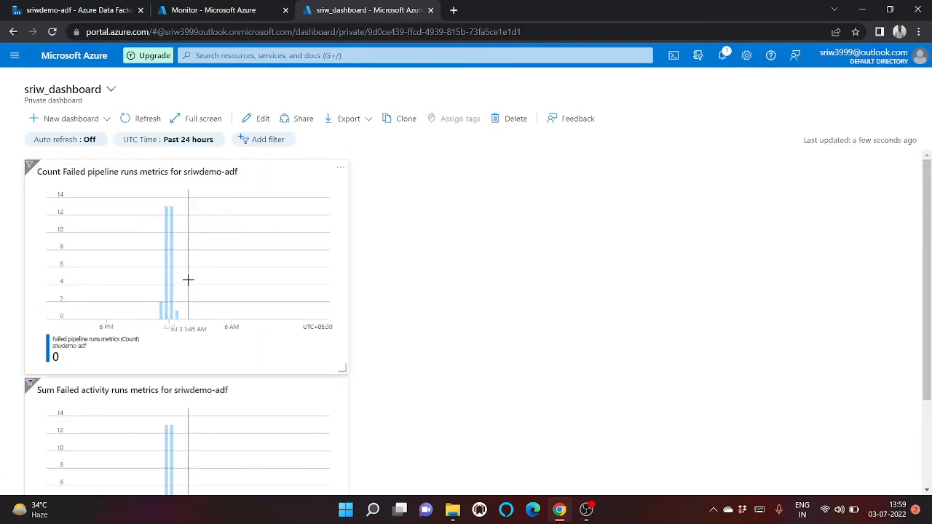
# Compare the pinned failed pipeline runs and failed activity runs charts for sriwdemo-adf on the dashboard.
pyautogui.scroll(-2, 370, 294)
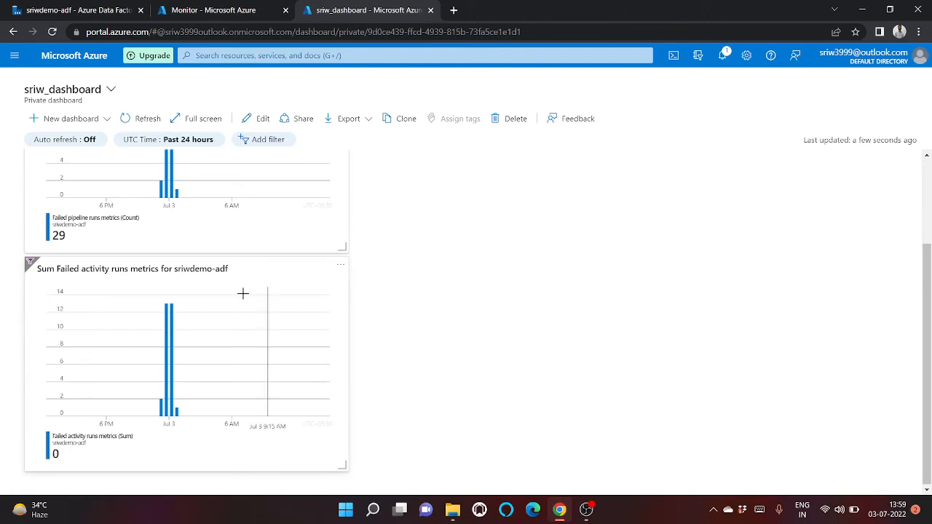
pyautogui.scroll(2, 218, 293)
pyautogui.scroll(-2, 217, 292)
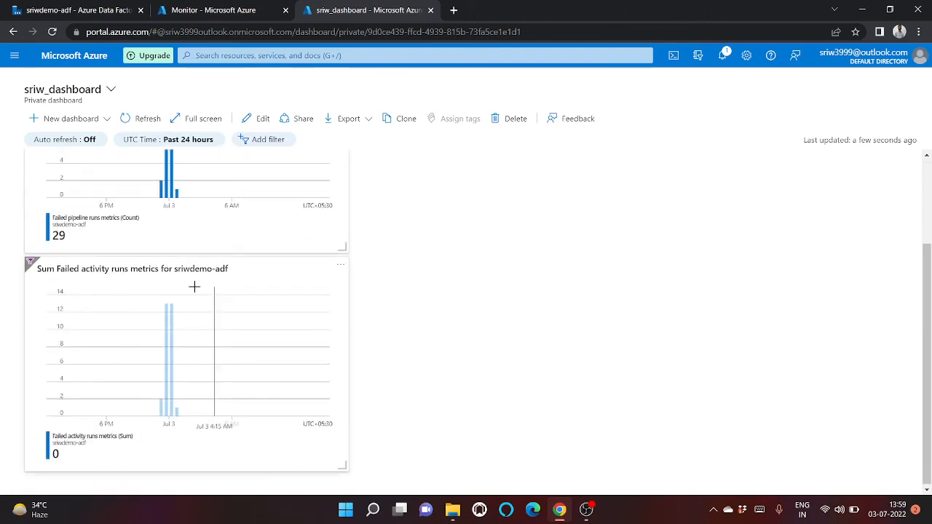
pyautogui.moveTo(95, 268); pyautogui.dragTo(260, 277)
pyautogui.scroll(2, 260, 276)
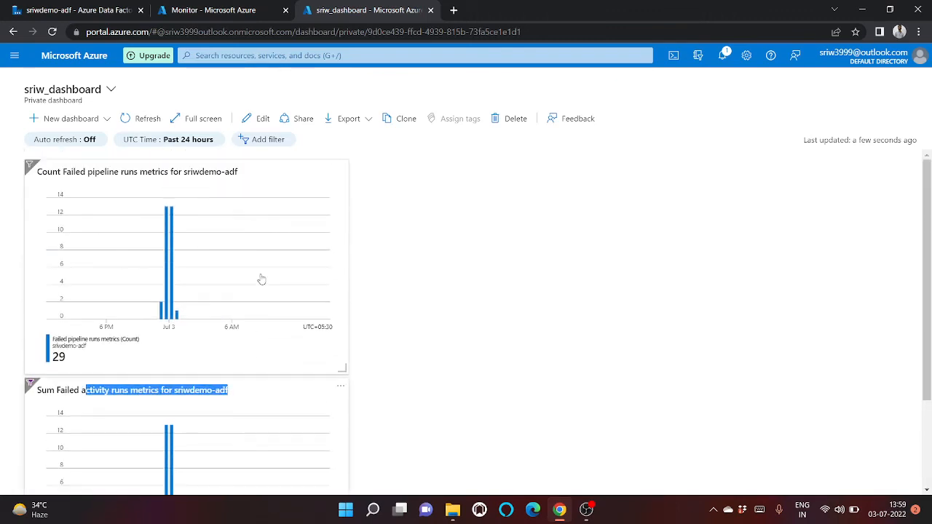
# Try the 2 x 4, 6 x 4 and 4 x 6 sizes on the failed pipeline runs tile, and discard the changes.
pyautogui.click(336, 168)
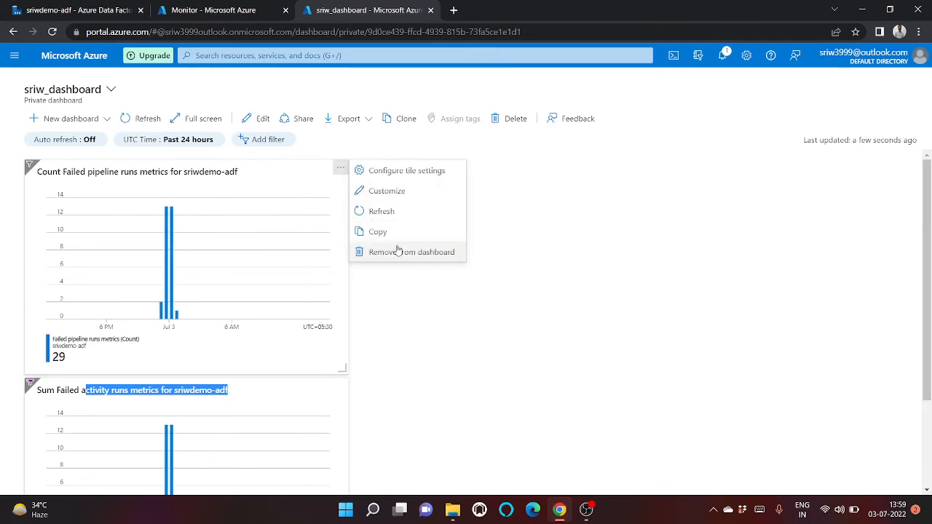
pyautogui.click(400, 193)
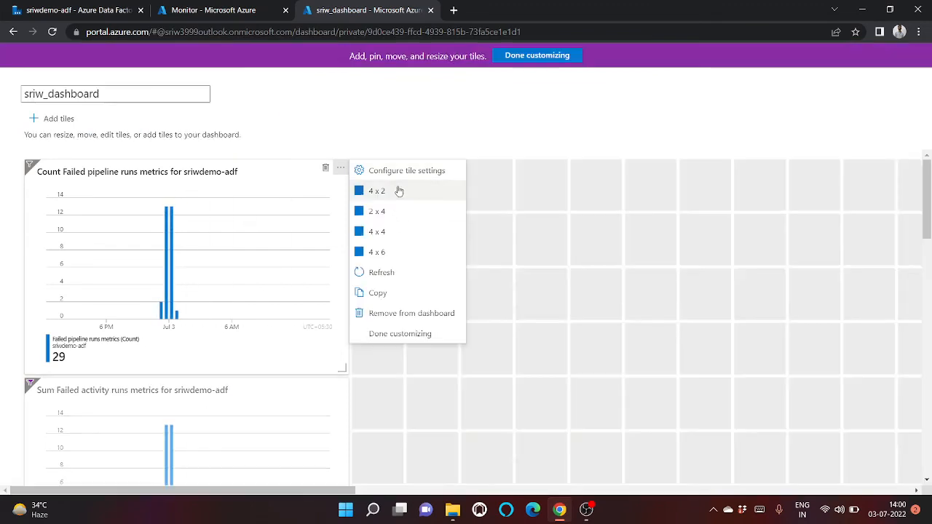
pyautogui.click(367, 213)
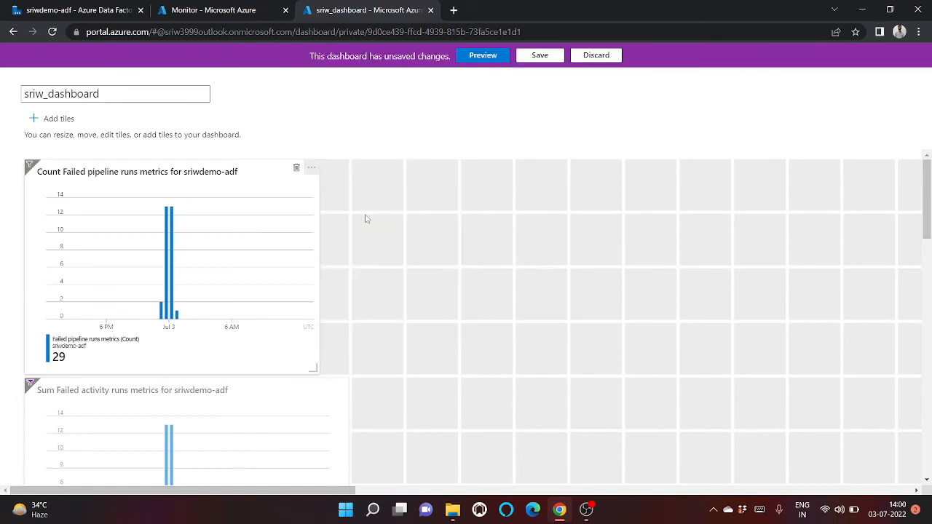
pyautogui.click(126, 171)
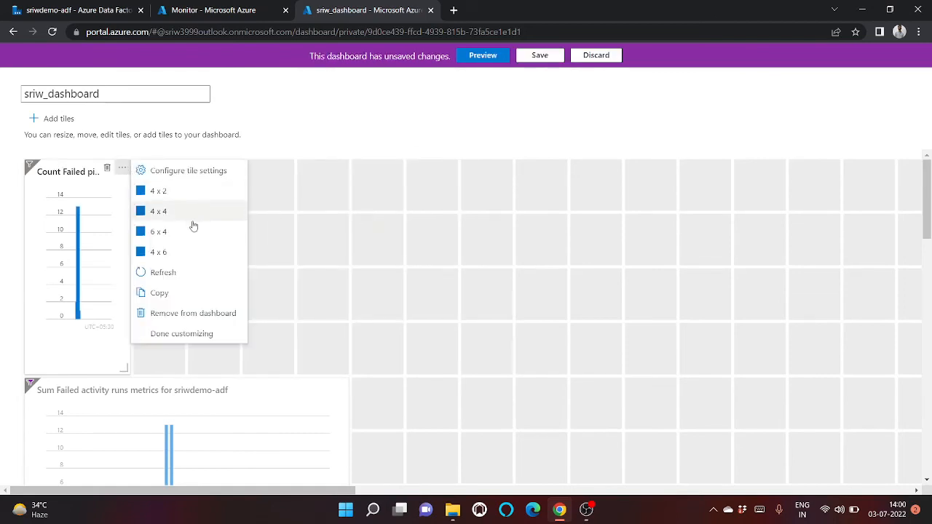
pyautogui.click(191, 230)
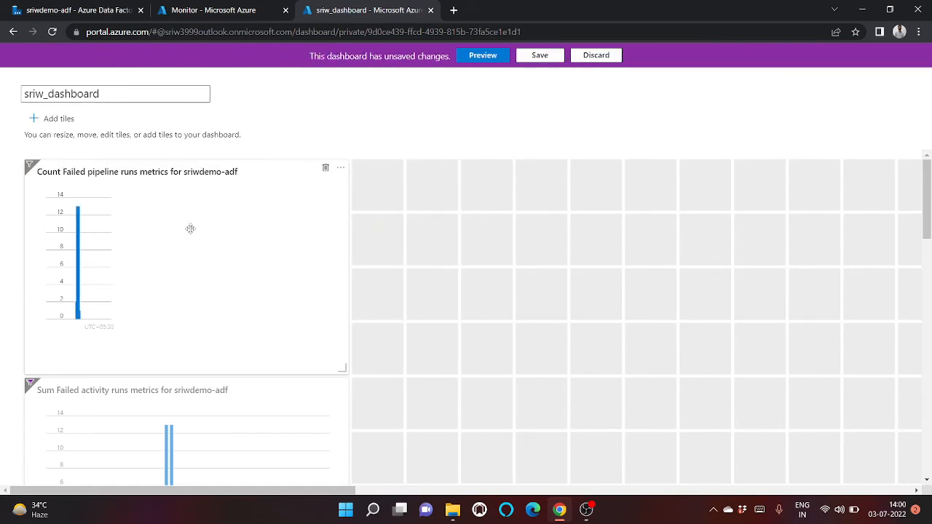
pyautogui.click(343, 175)
pyautogui.click(368, 253)
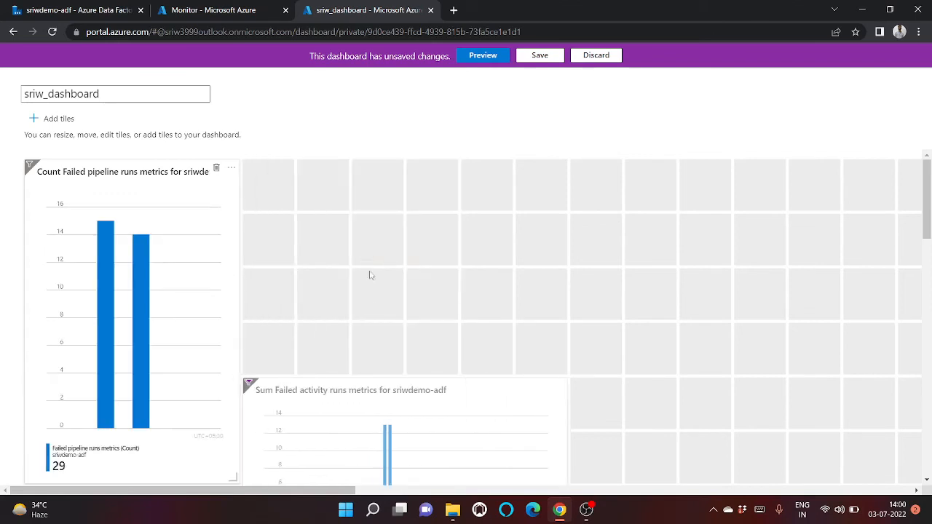
pyautogui.click(231, 167)
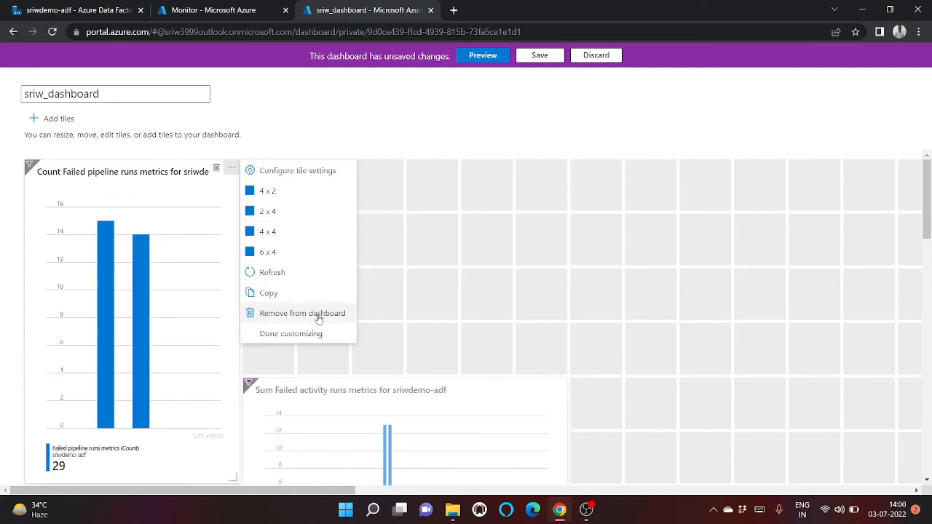
pyautogui.click(597, 58)
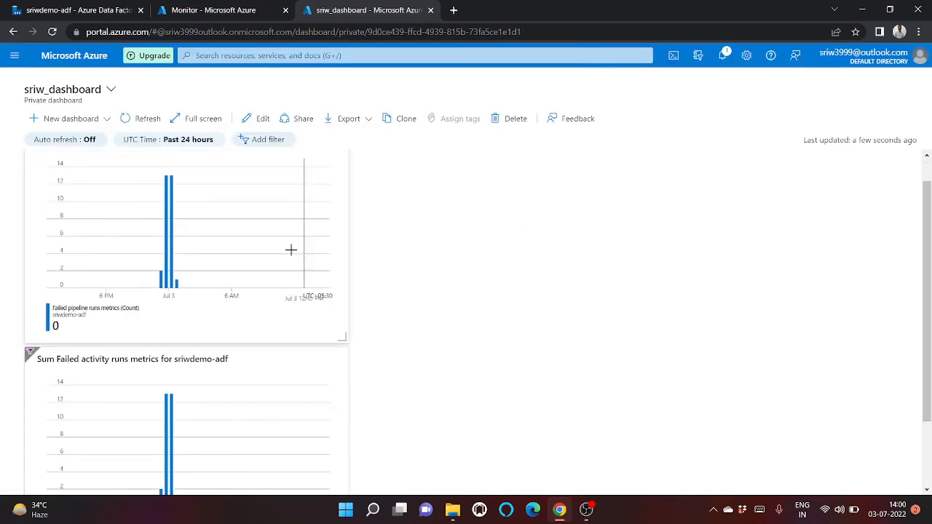
# Try shrinking the failed pipeline runs tile to 5 x 3 cells with the failed activity runs tile beside it, preview the layout and discard it.
pyautogui.moveTo(342, 370); pyautogui.dragTo(295, 320)
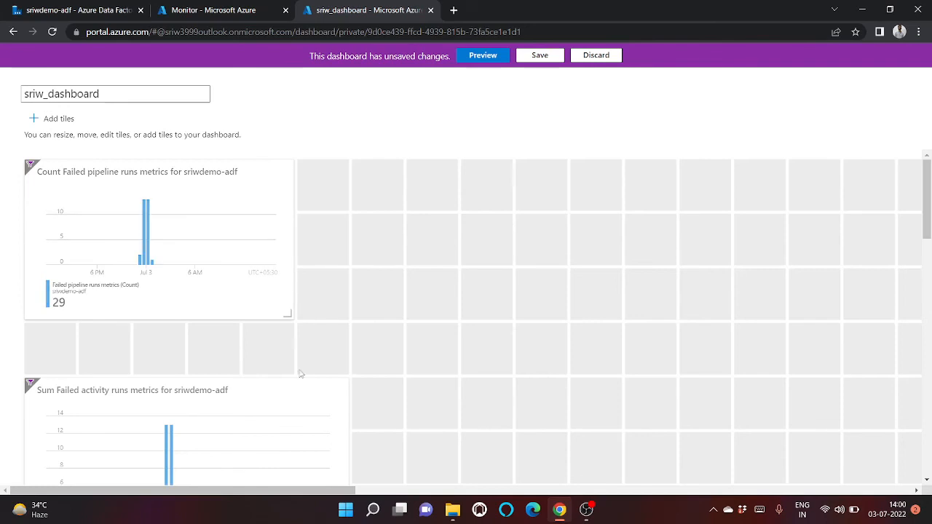
pyautogui.moveTo(272, 391); pyautogui.dragTo(597, 222)
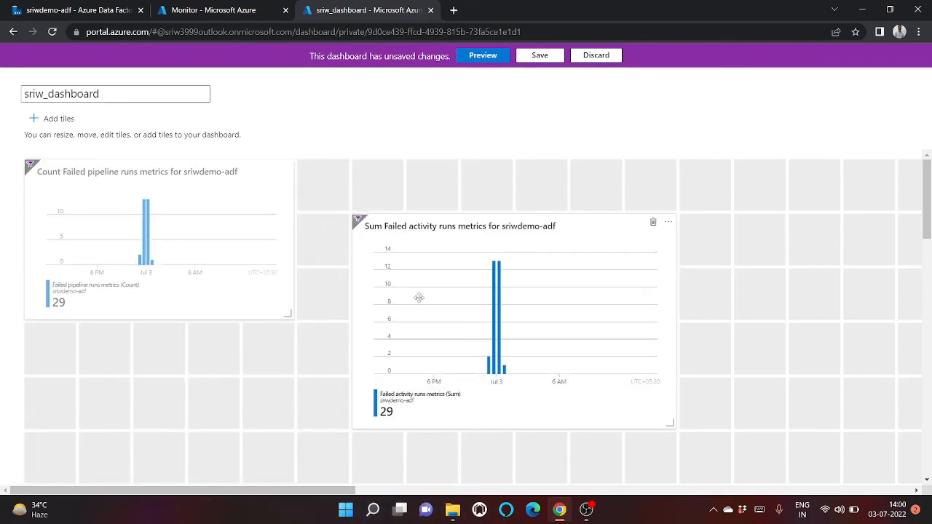
pyautogui.moveTo(418, 297); pyautogui.dragTo(386, 241)
pyautogui.click(481, 57)
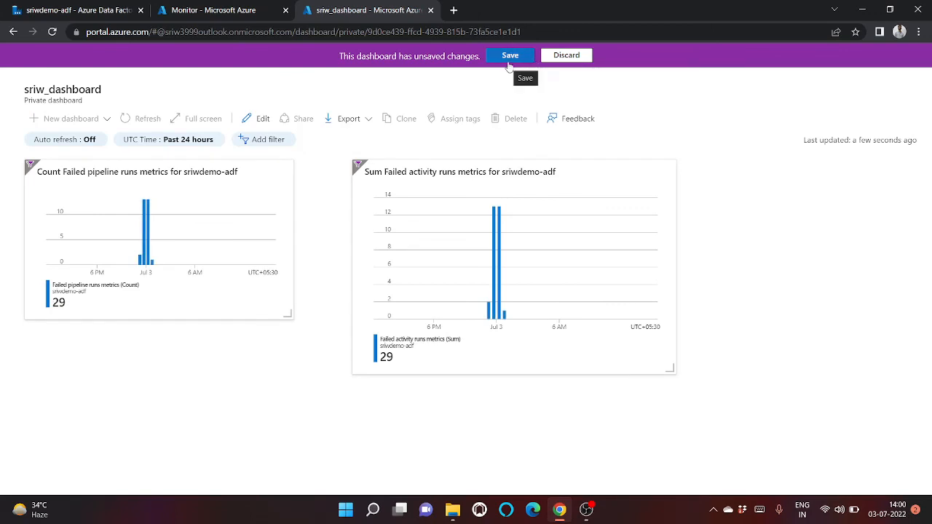
pyautogui.click(554, 58)
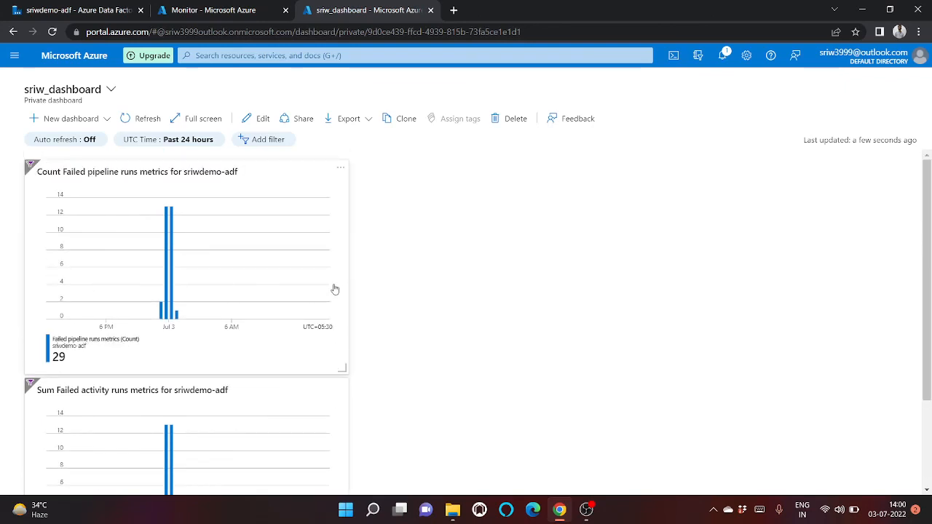
pyautogui.click(587, 510)
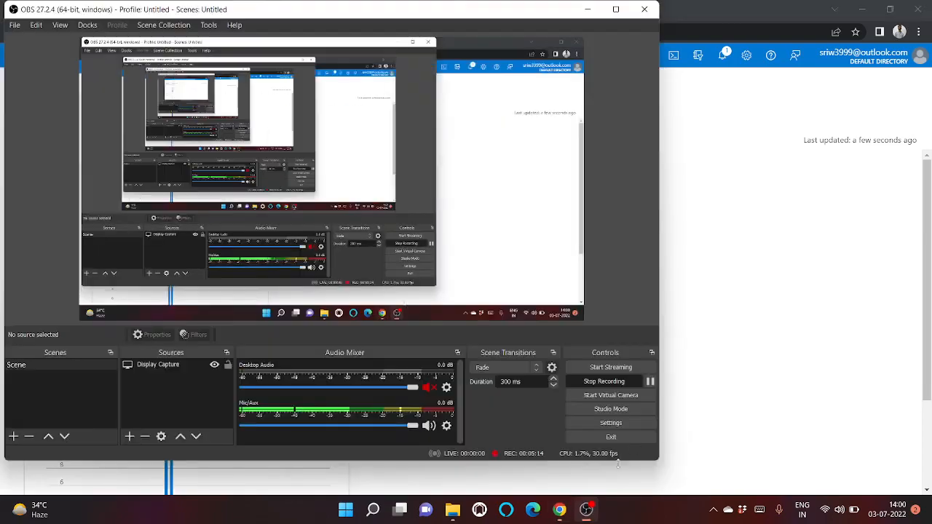